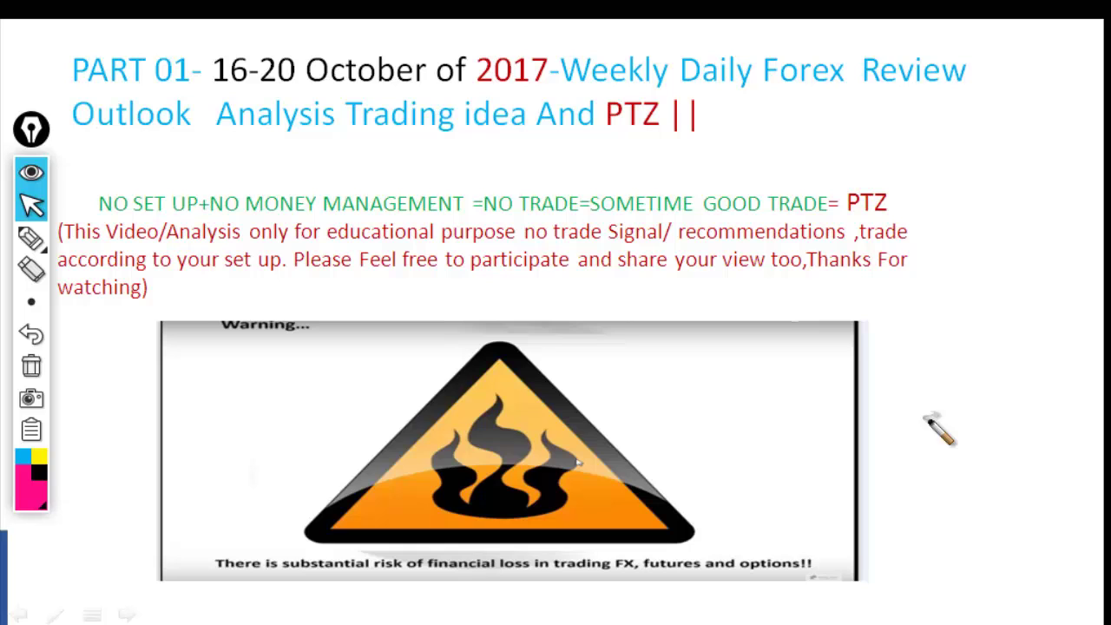
Advance the slide show from the title slide through the disclaimer, acknowledgements, profile and quote slides to the PTZ course introduction.
{"action": "key", "text": "Right"}
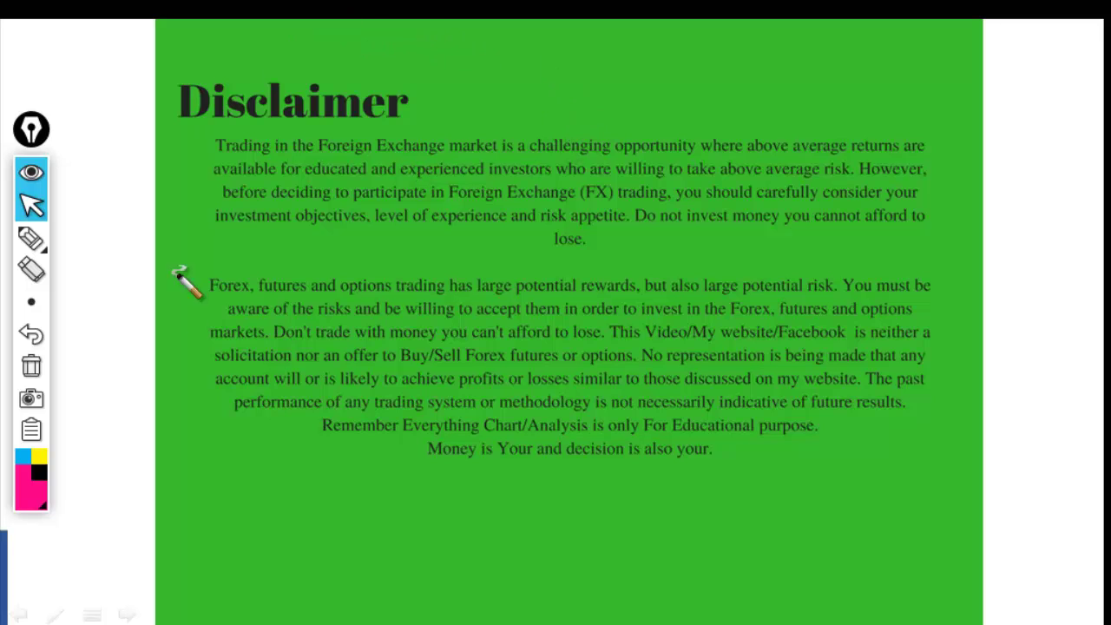
{"action": "key", "text": "Right"}
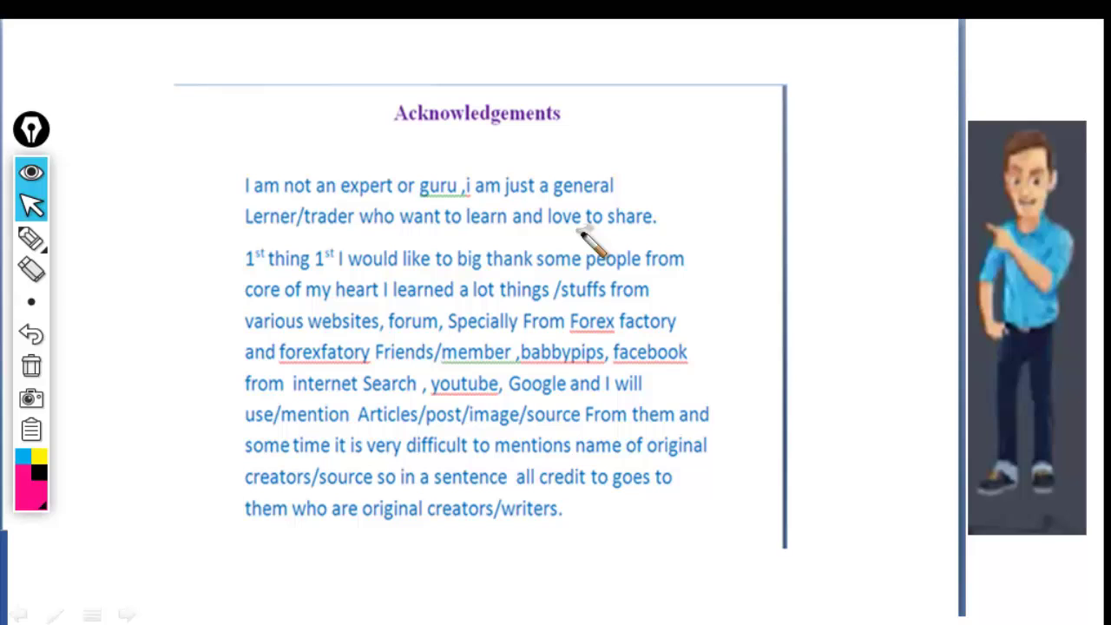
{"action": "key", "text": "Right"}
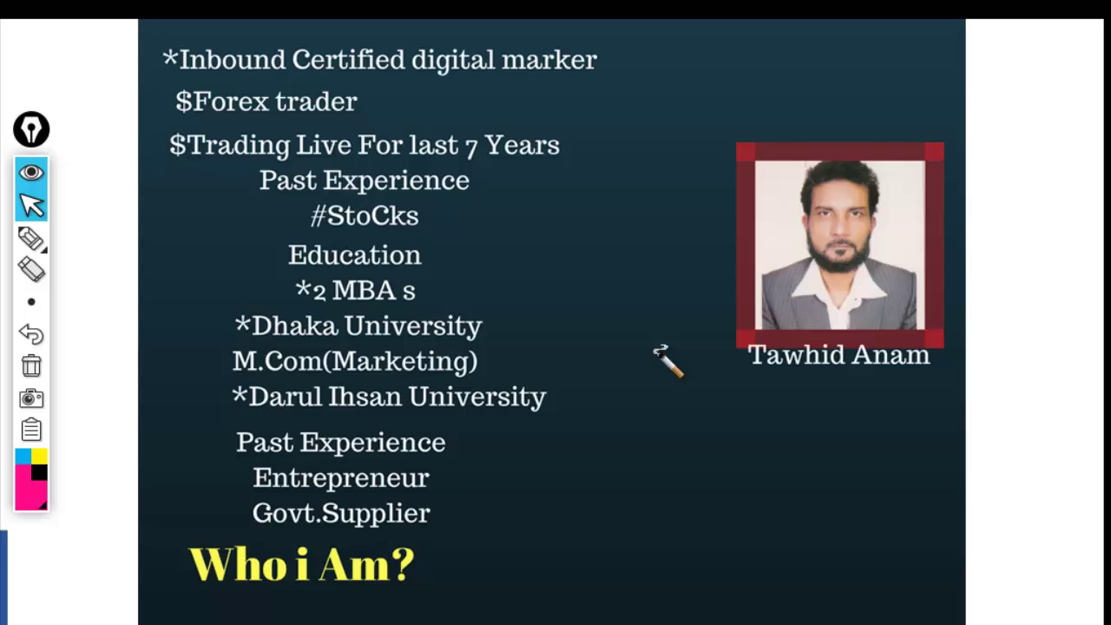
{"action": "key", "text": "Right"}
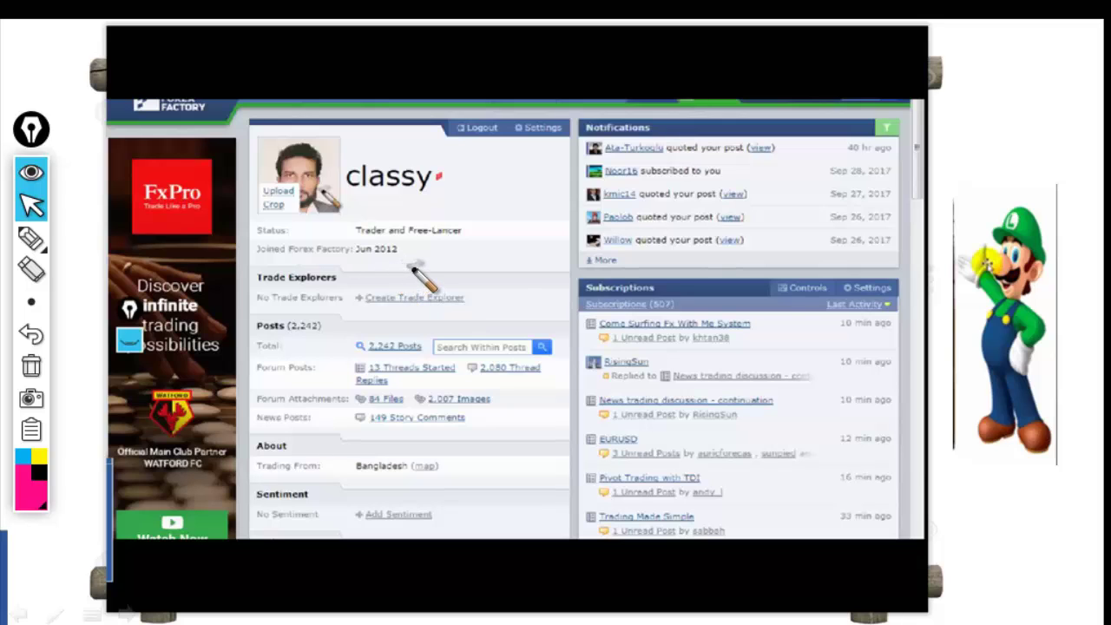
{"action": "key", "text": "Right"}
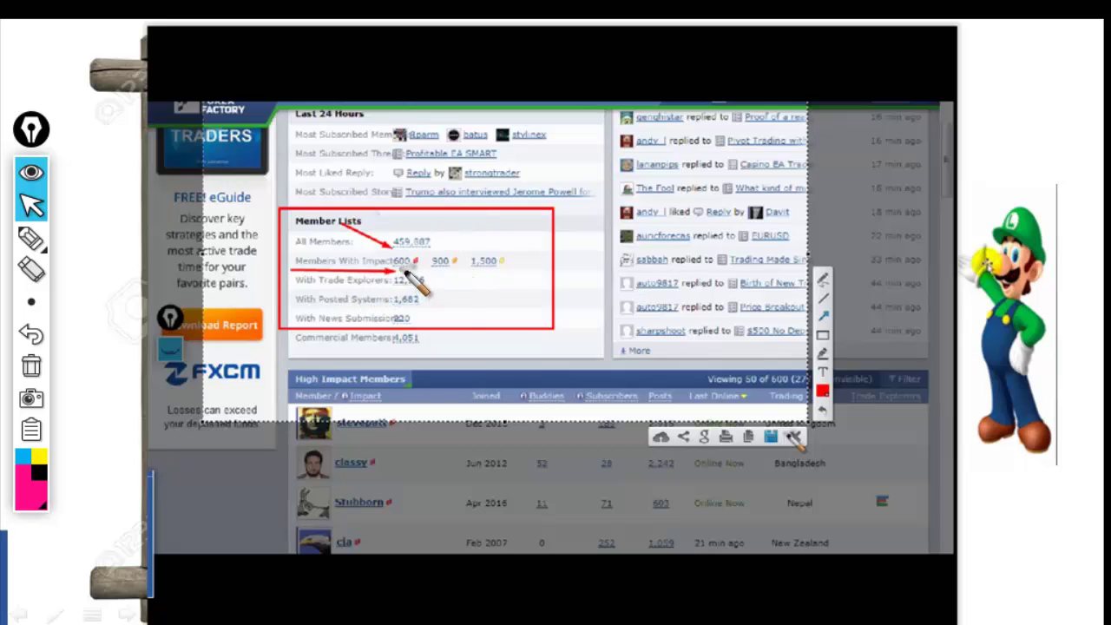
{"action": "key", "text": "Escape"}
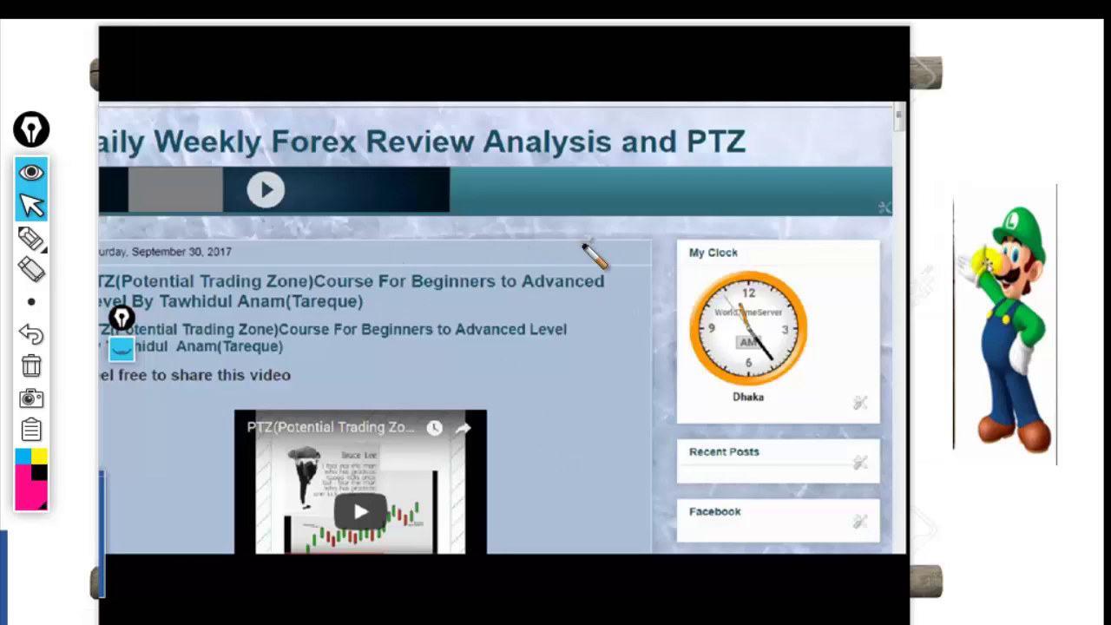
{"action": "left_click", "coordinate": [596, 391]}
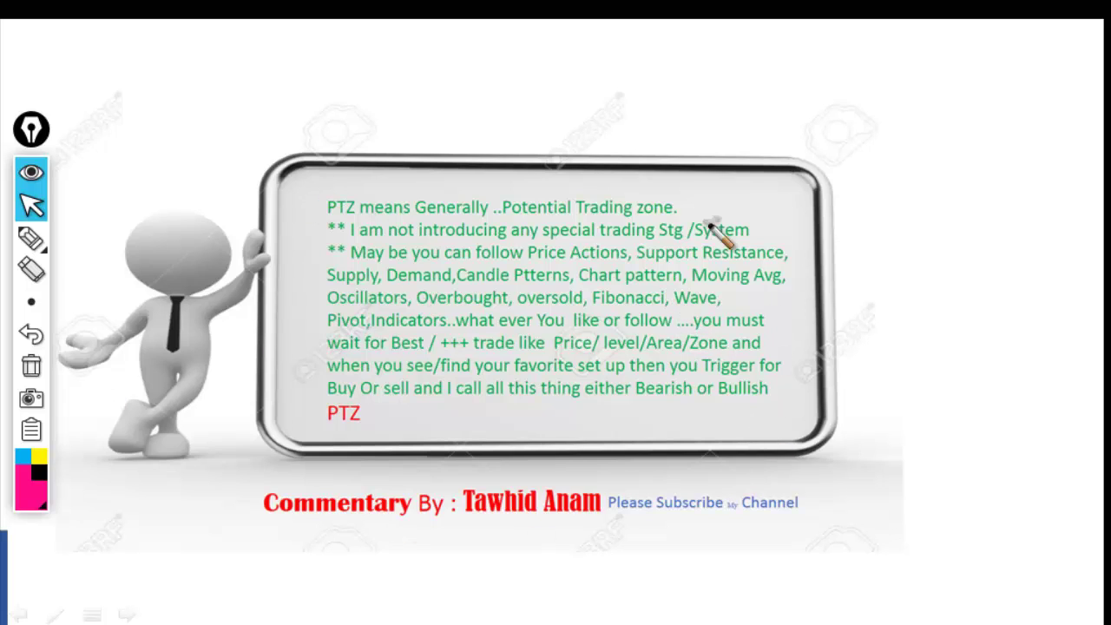
{"action": "left_click", "coordinate": [798, 530]}
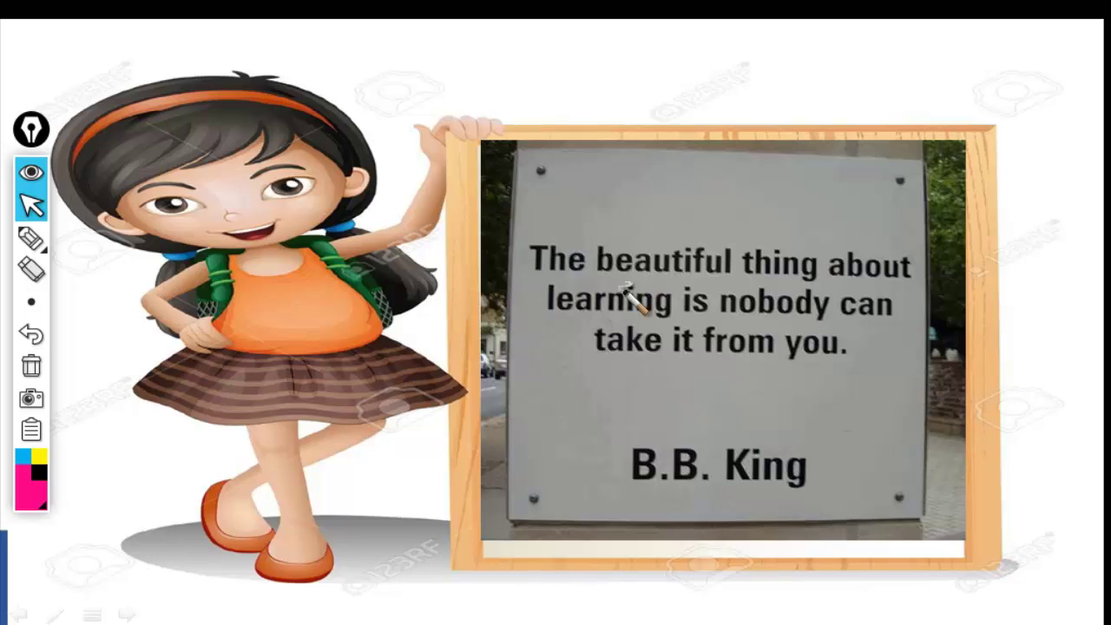
{"action": "left_click", "coordinate": [607, 432]}
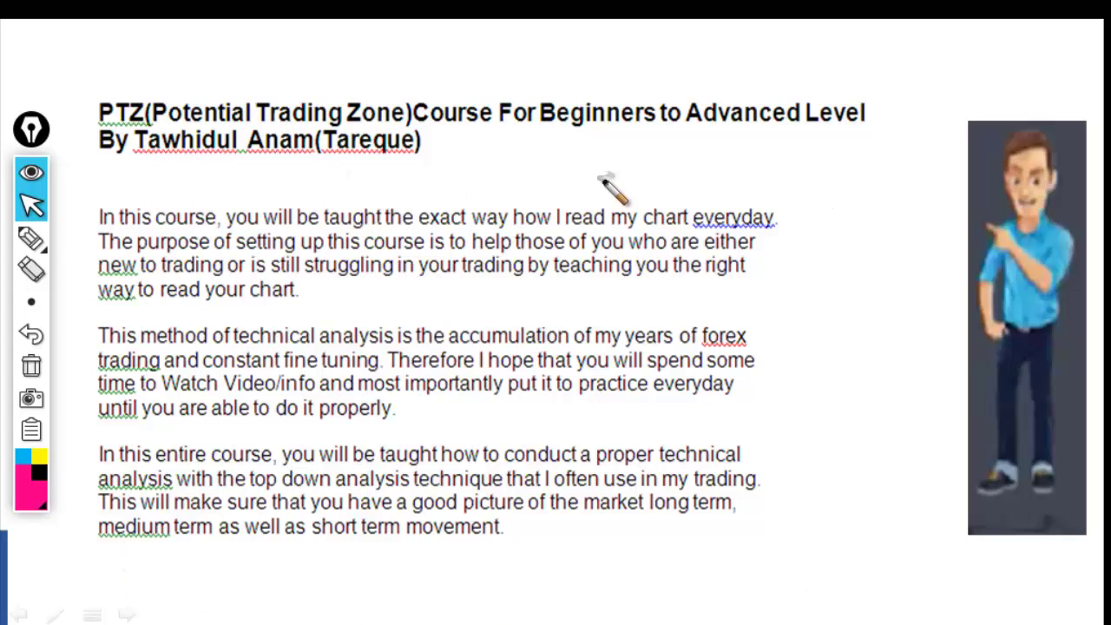
Advance through the course outline slides, from Section 1 to the Elliott wave topics, ending at the contacts slide.
{"action": "key", "text": "Right"}
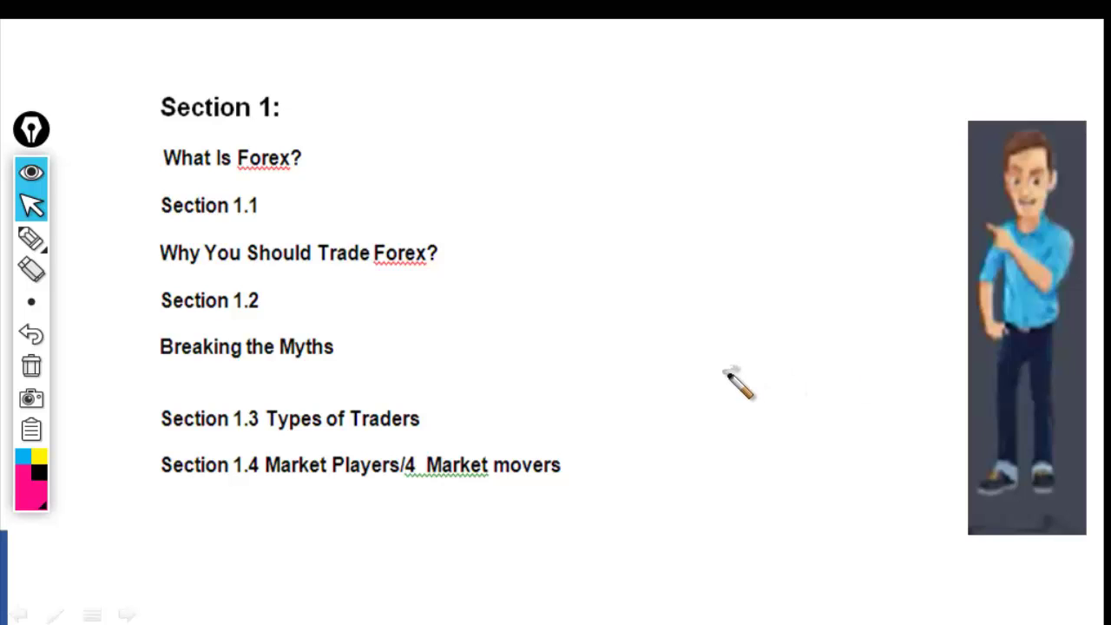
{"action": "key", "text": "Right"}
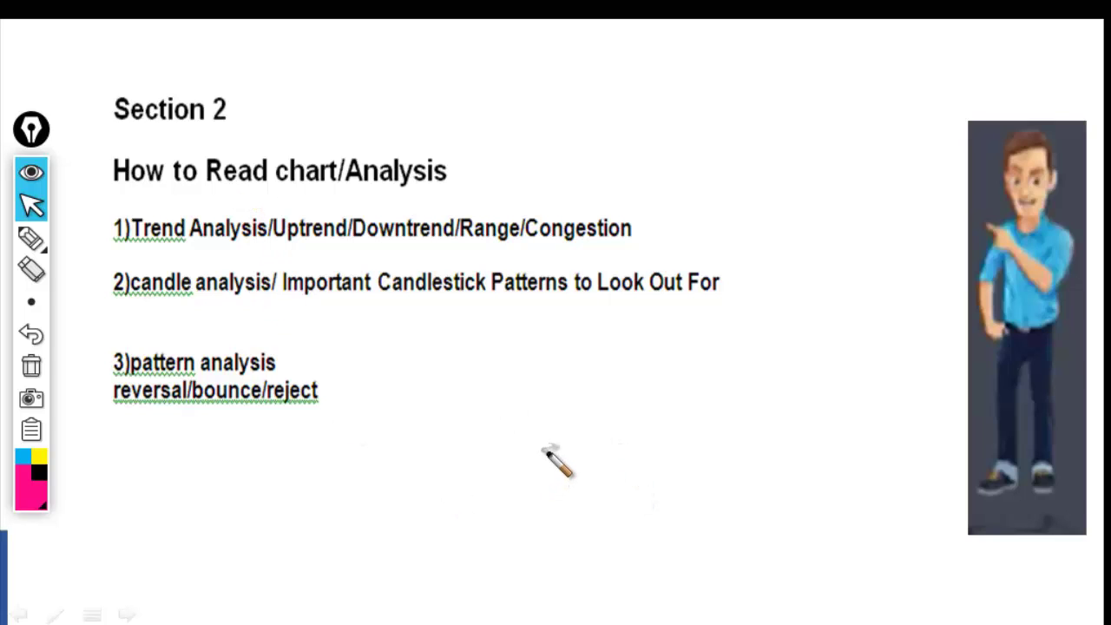
{"action": "key", "text": "Right"}
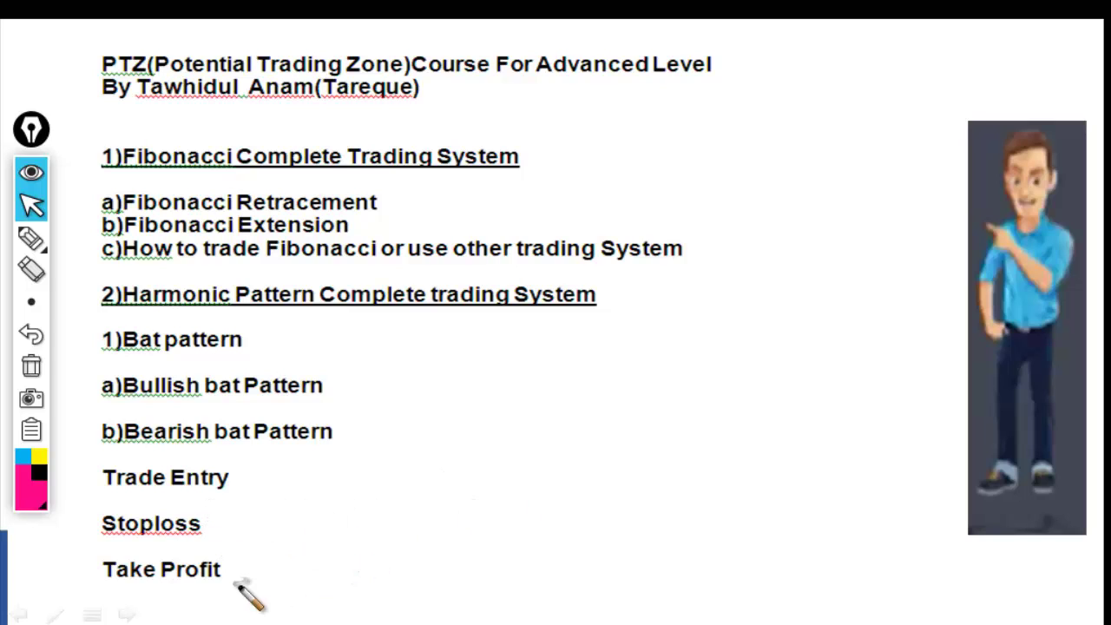
{"action": "key", "text": "Page_Down"}
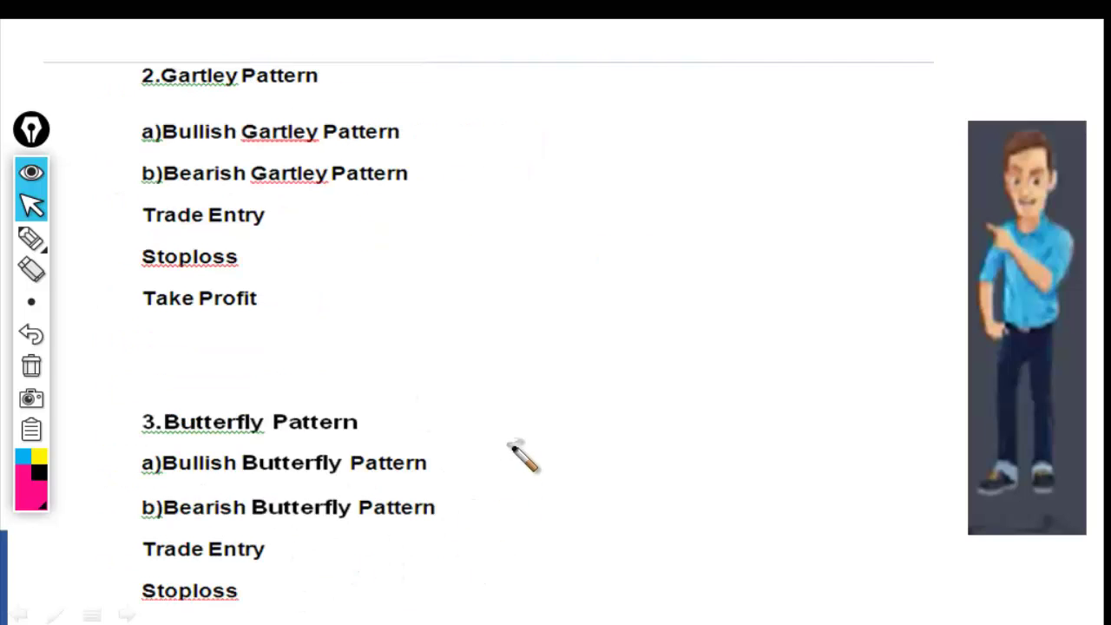
{"action": "key", "text": "Page_Down"}
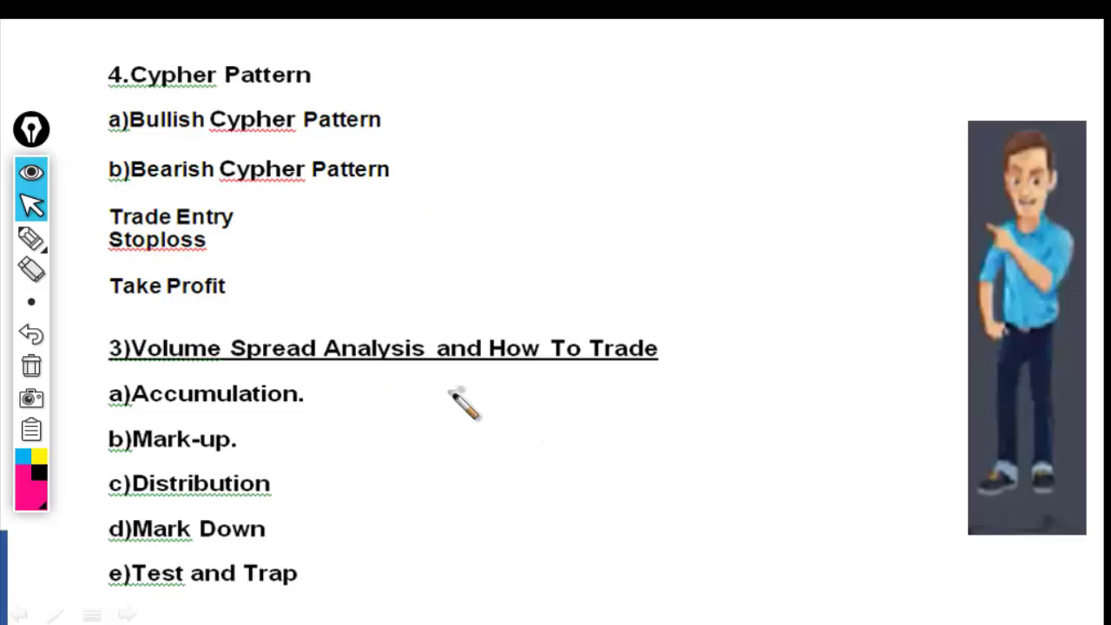
{"action": "key", "text": "Page_Down"}
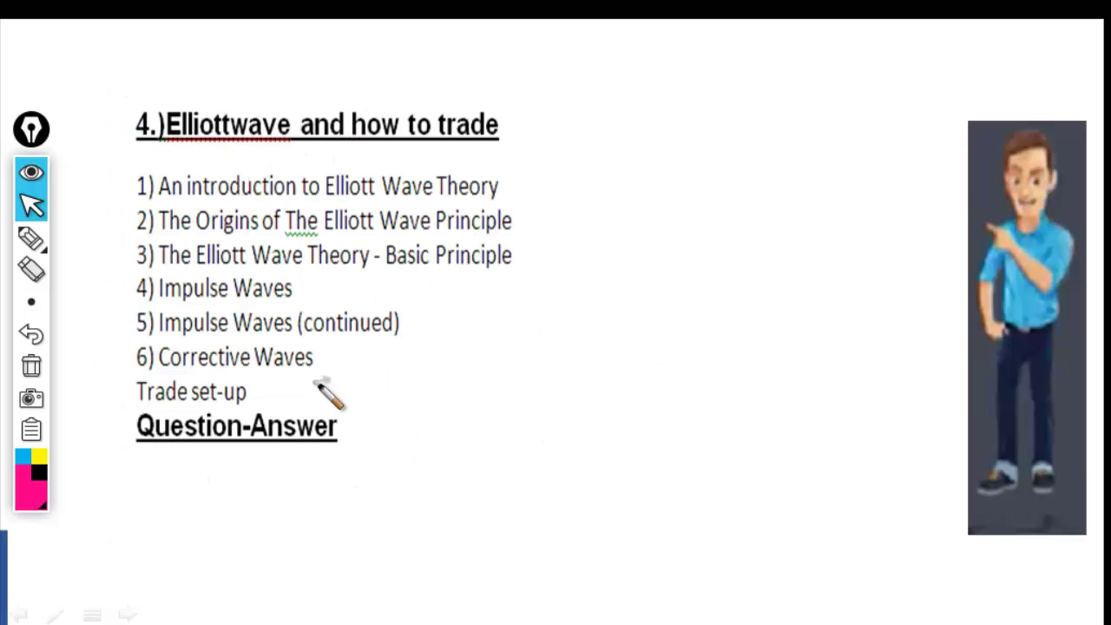
{"action": "key", "text": "Page_Down"}
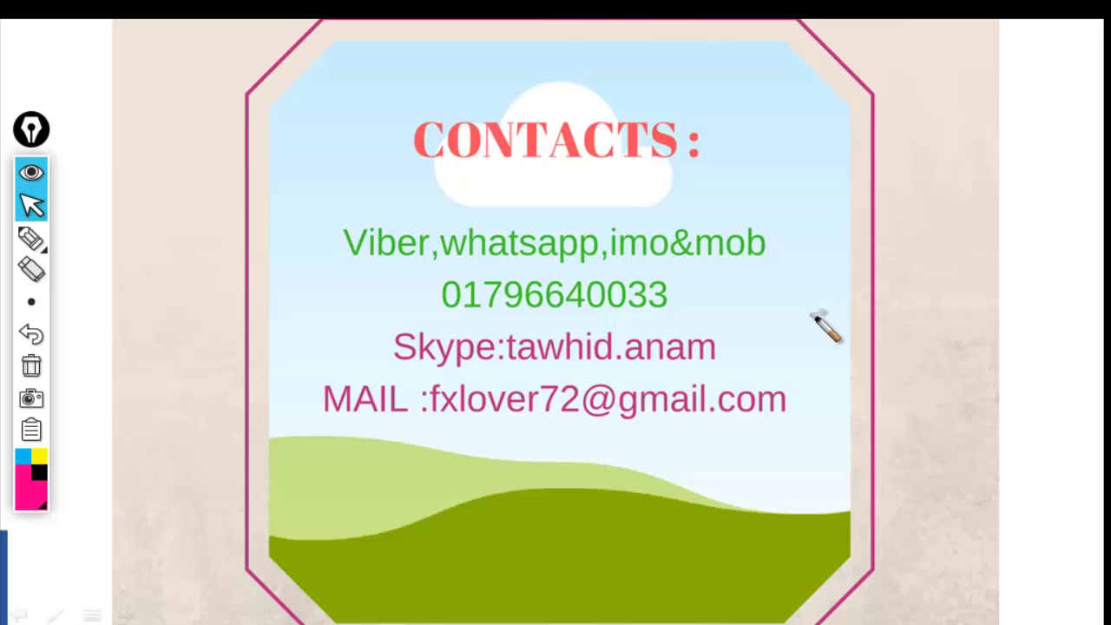
End the slide show and switch to the MetaTrader window with the daily USDIndex chart.
{"action": "key", "text": "Escape"}
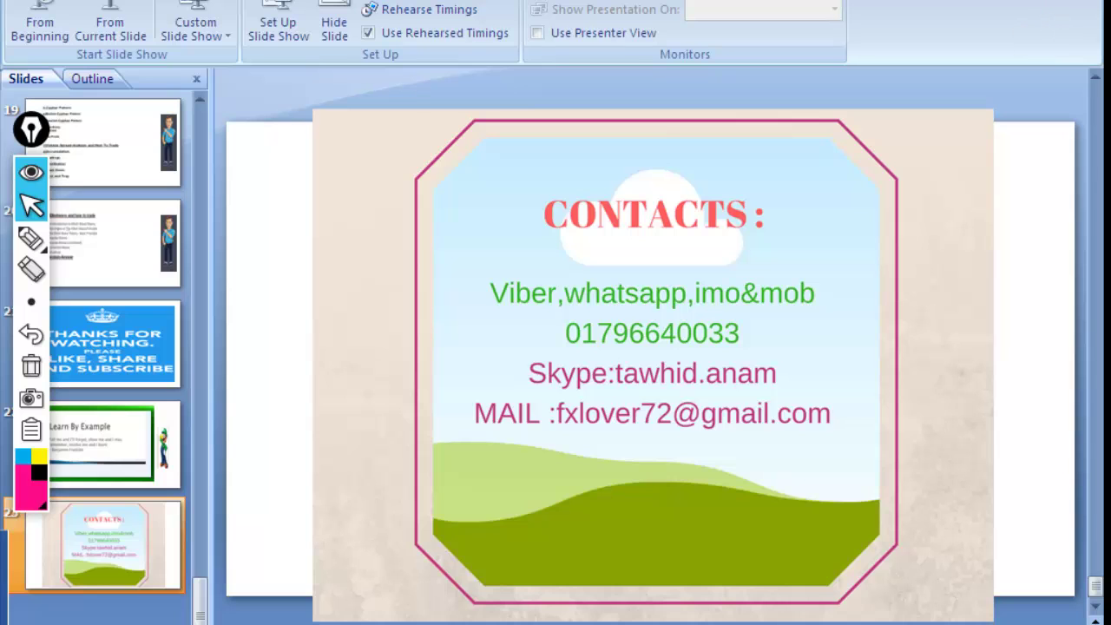
{"action": "key", "text": "super+d"}
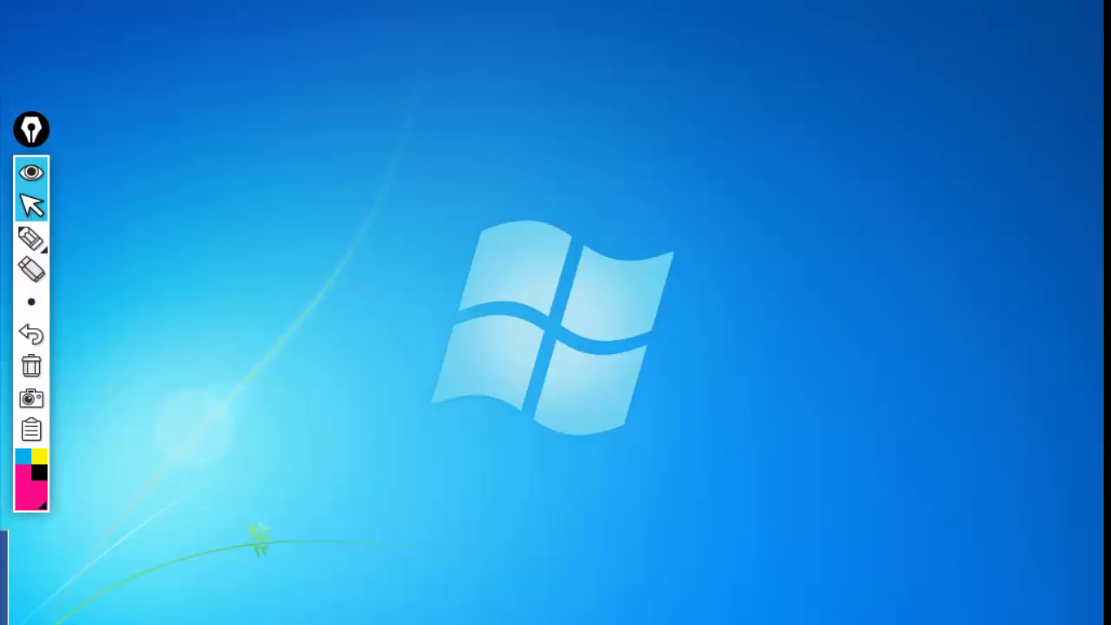
{"action": "key", "text": "alt+Tab"}
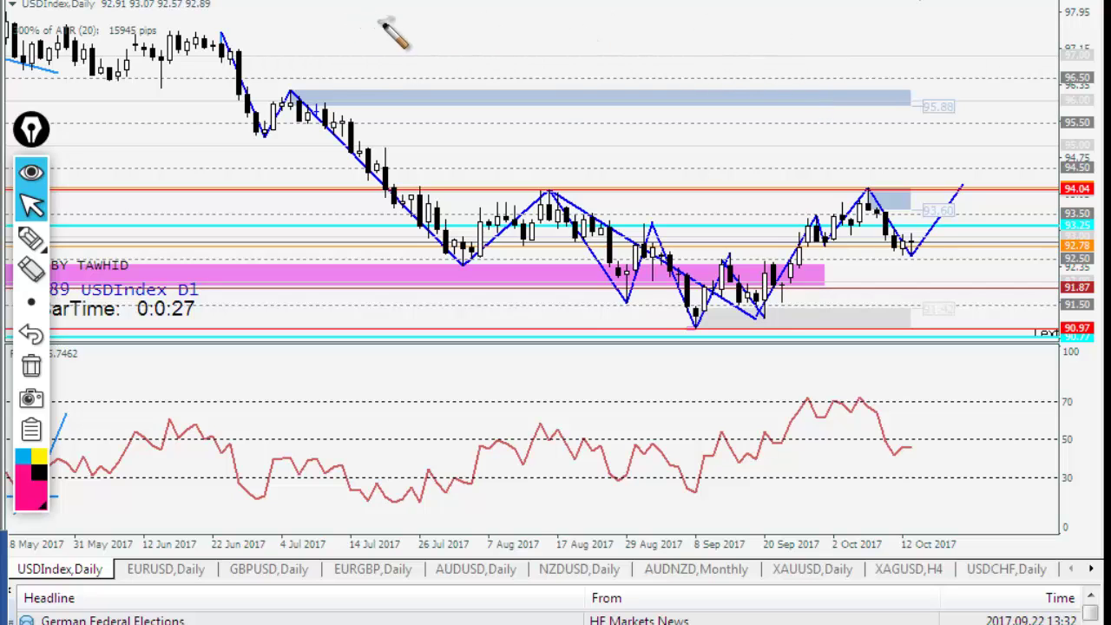
Switch USDIndex to the enlarged monthly chart and circle four price touches of the pink support zone with the pen.
{"action": "left_click", "coordinate": [673, 1]}
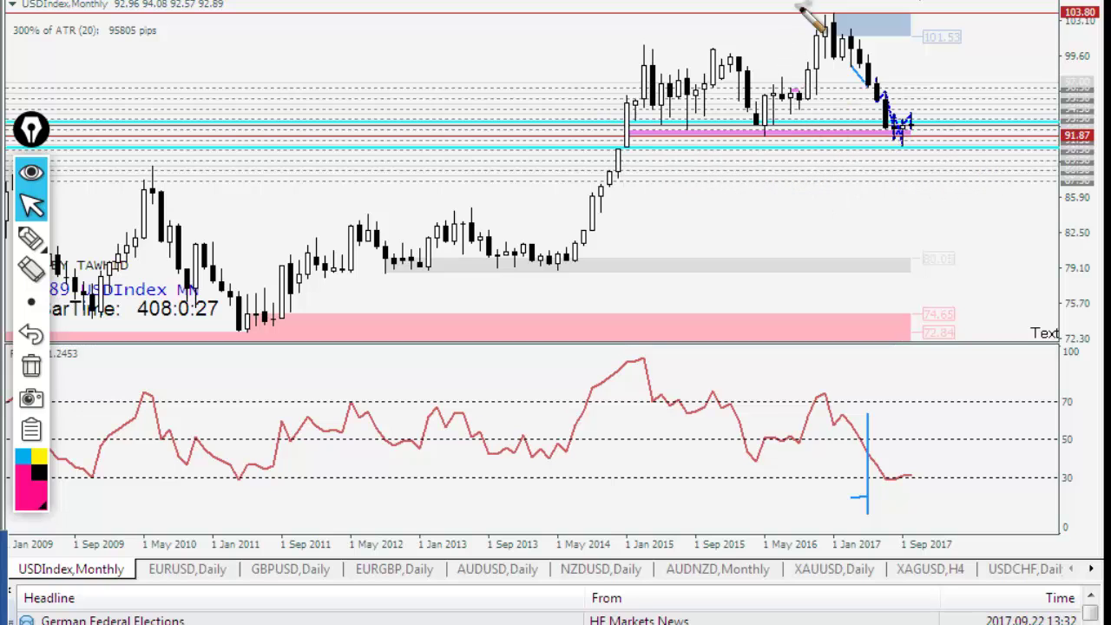
{"action": "key", "text": "plus"}
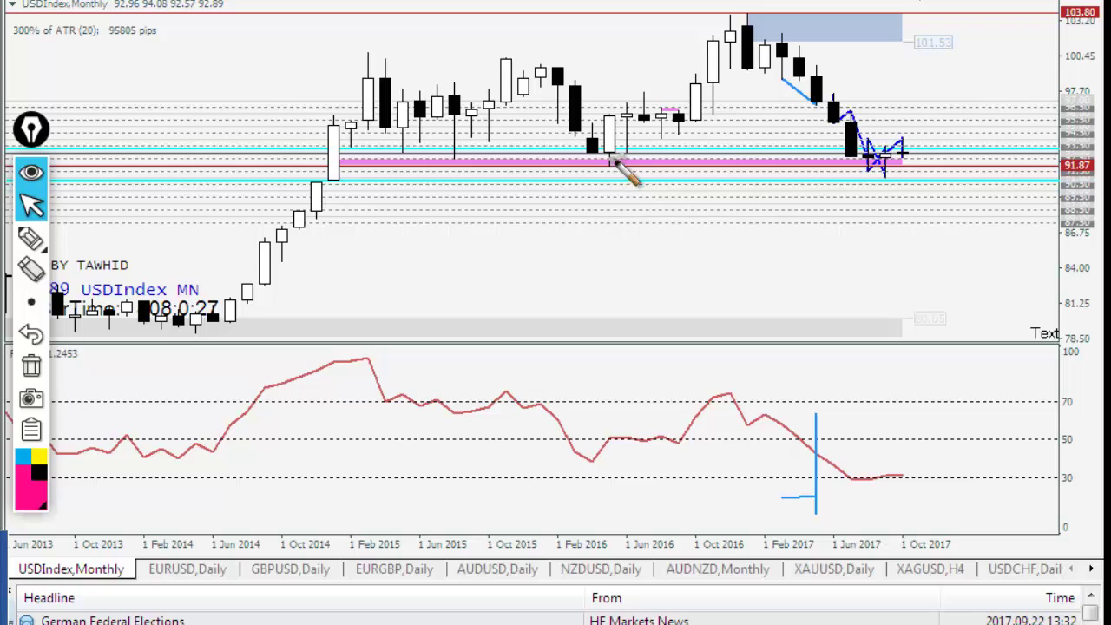
{"action": "left_click", "coordinate": [66, 240]}
{"action": "mouse_move", "coordinate": [606, 159]}
{"action": "left_mouse_down"}
{"action": "mouse_move", "coordinate": [591, 174]}
{"action": "mouse_move", "coordinate": [612, 174]}
{"action": "left_mouse_up"}
{"action": "mouse_move", "coordinate": [341, 163]}
{"action": "left_mouse_down"}
{"action": "mouse_move", "coordinate": [323, 176]}
{"action": "mouse_move", "coordinate": [348, 181]}
{"action": "left_mouse_up"}
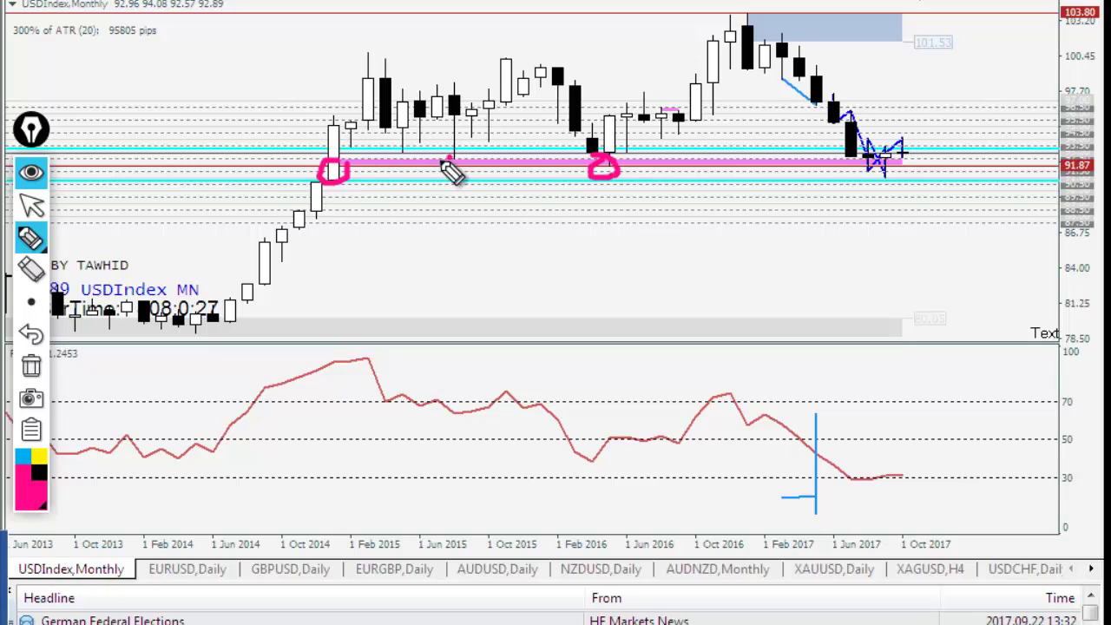
{"action": "left_click_drag", "start_coordinate": [469, 178], "coordinate": [479, 166]}
{"action": "mouse_move", "coordinate": [886, 176]}
{"action": "left_mouse_down"}
{"action": "mouse_move", "coordinate": [869, 168]}
{"action": "mouse_move", "coordinate": [899, 184]}
{"action": "left_mouse_up"}
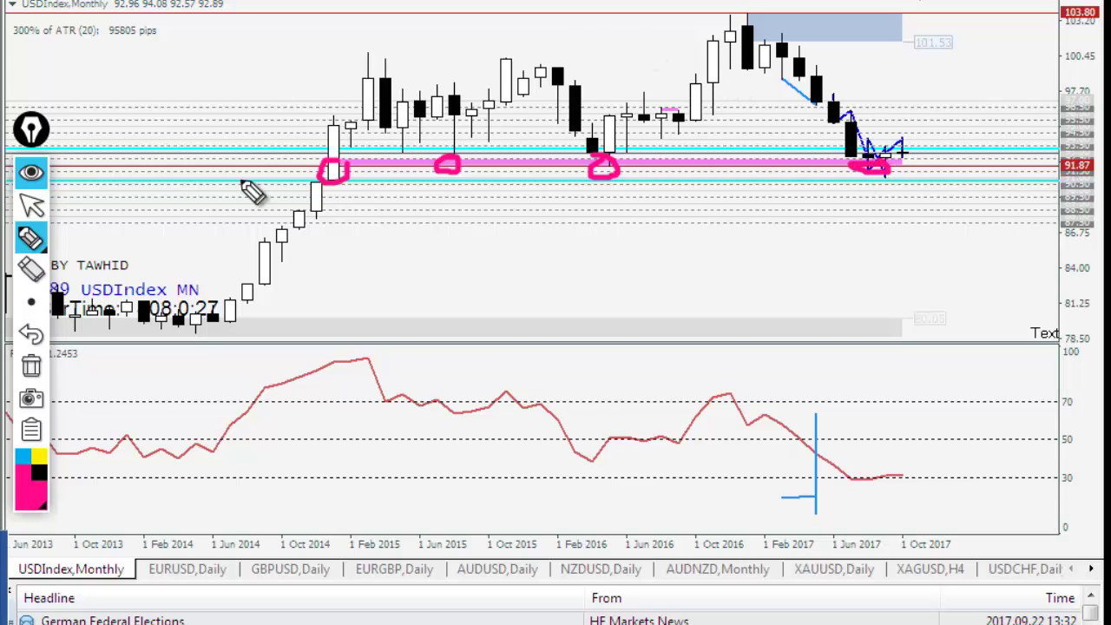
{"action": "left_click", "coordinate": [33, 207]}
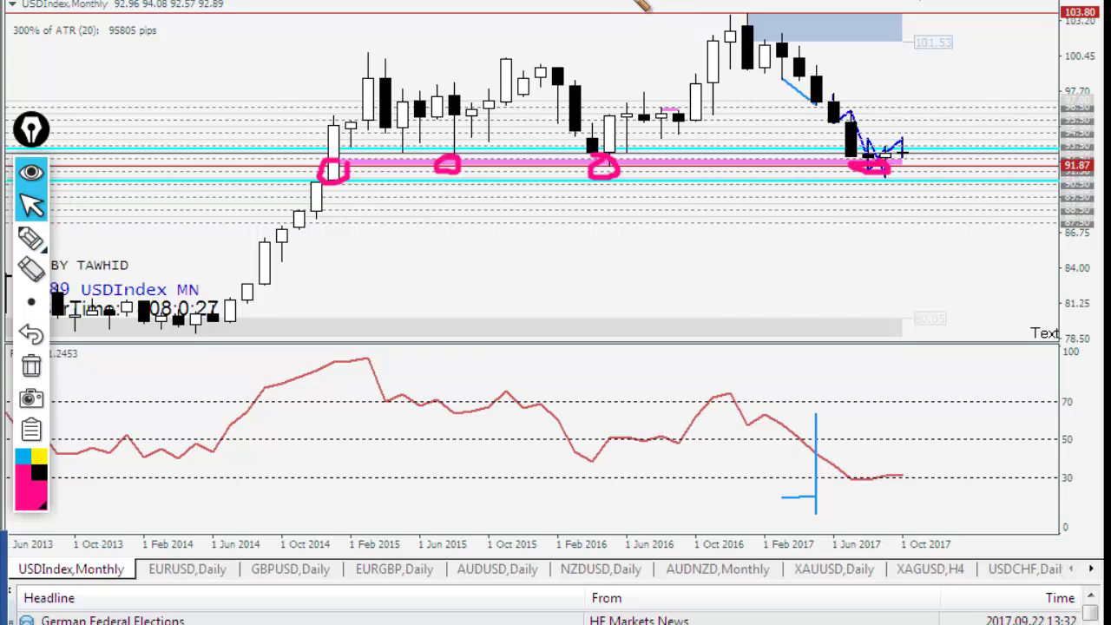
Clear the pen marks and go through the USDIndex chart on the weekly and daily timeframes.
{"action": "left_click", "coordinate": [644, 2]}
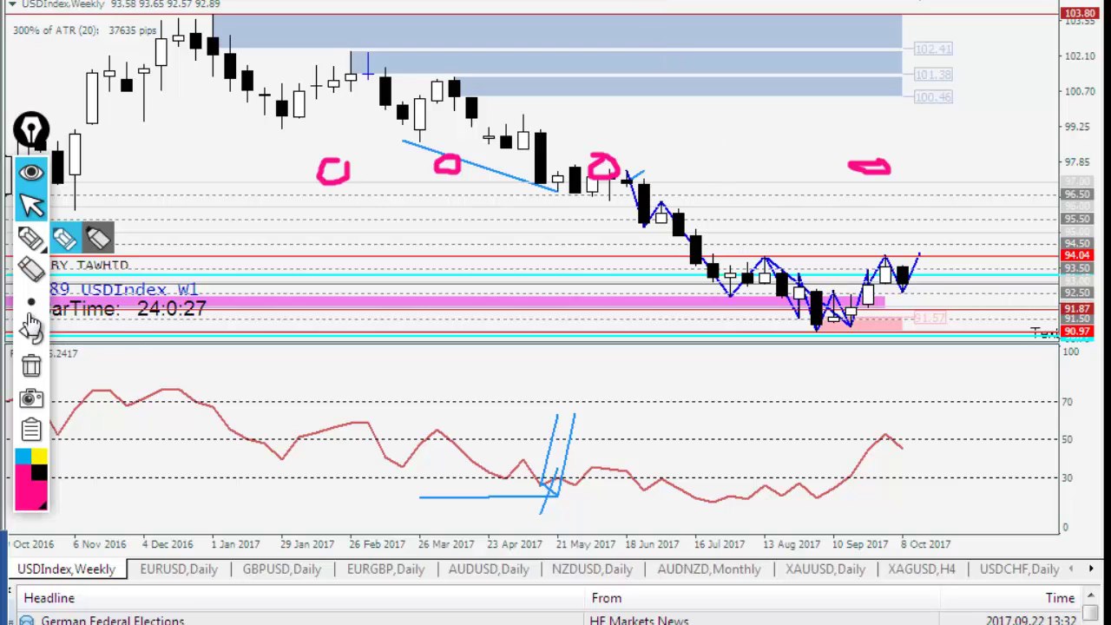
{"action": "left_click", "coordinate": [31, 369]}
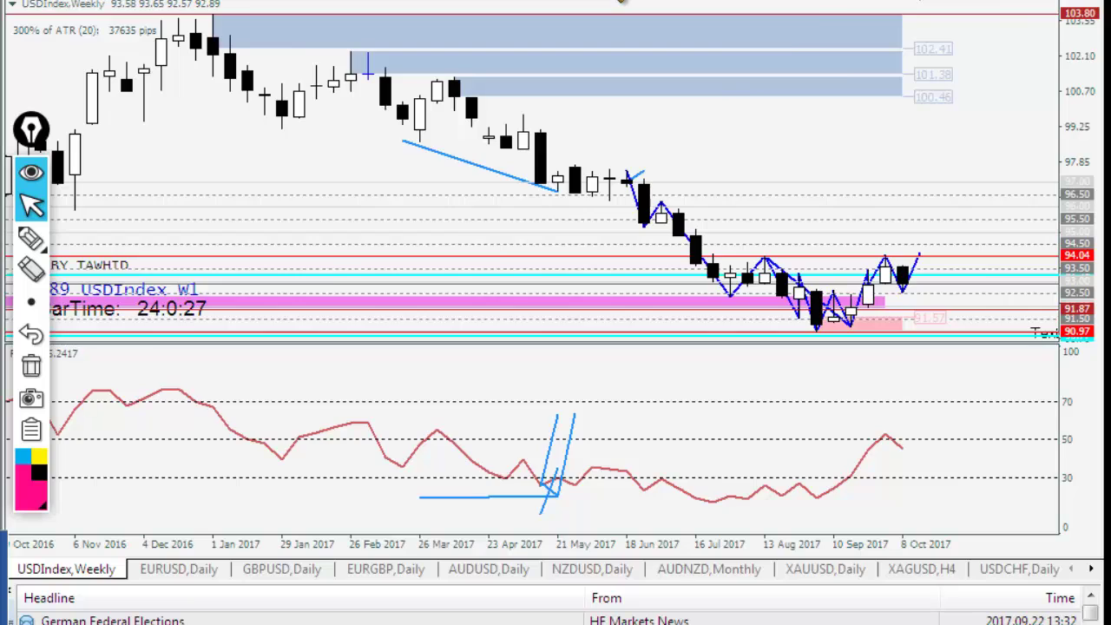
{"action": "left_click", "coordinate": [621, 2]}
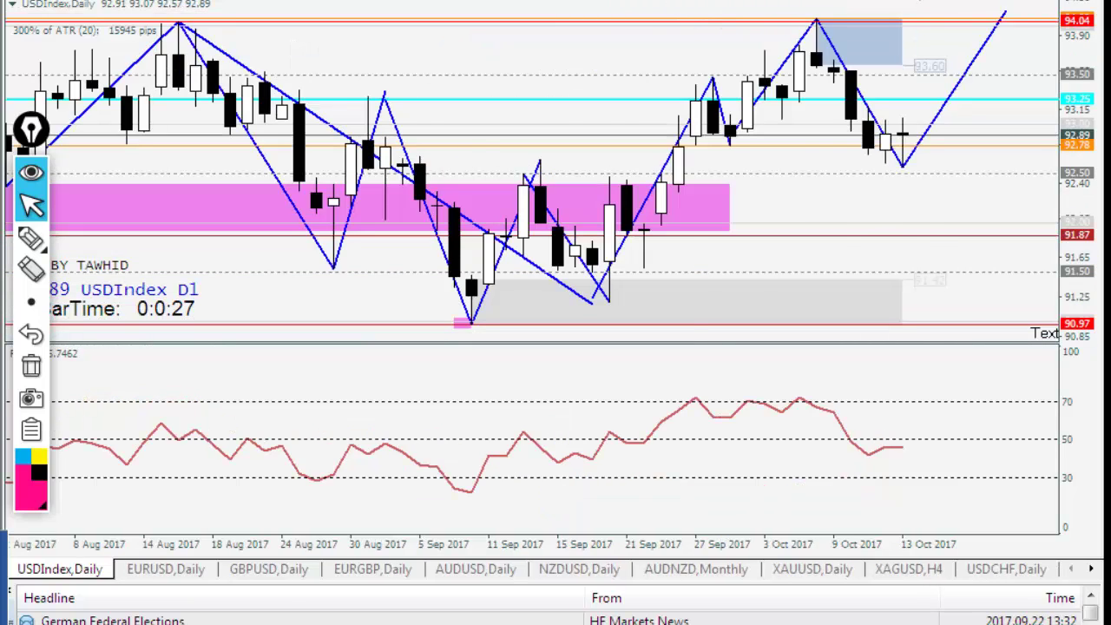
{"action": "key", "text": "minus"}
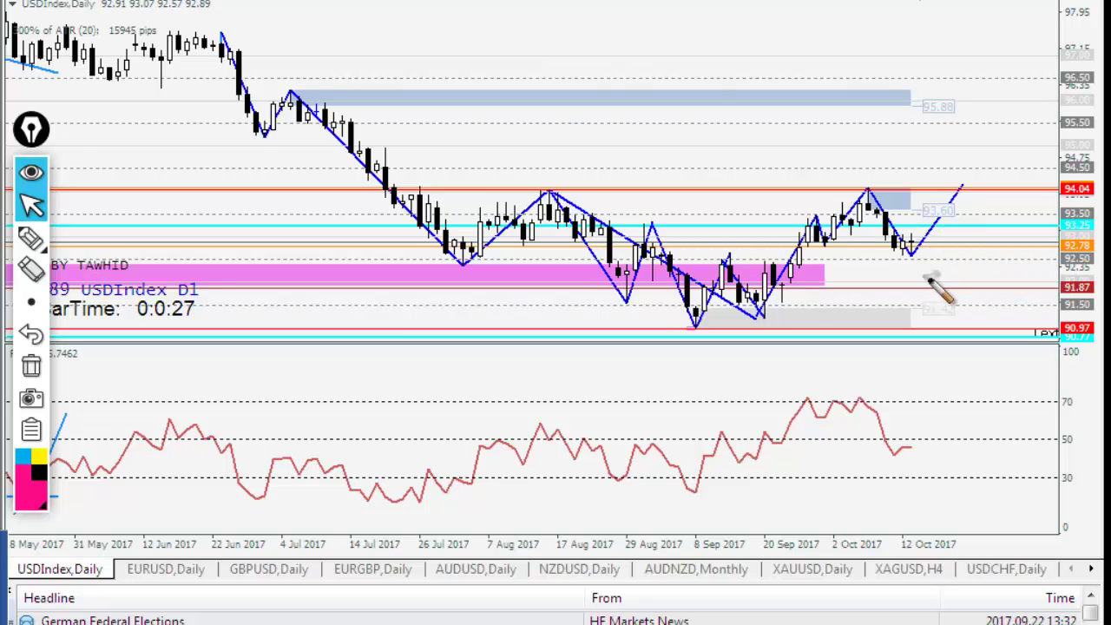
Examine the daily EURUSD chart and the rising channel on the daily GBPUSD chart.
{"action": "left_click", "coordinate": [165, 570]}
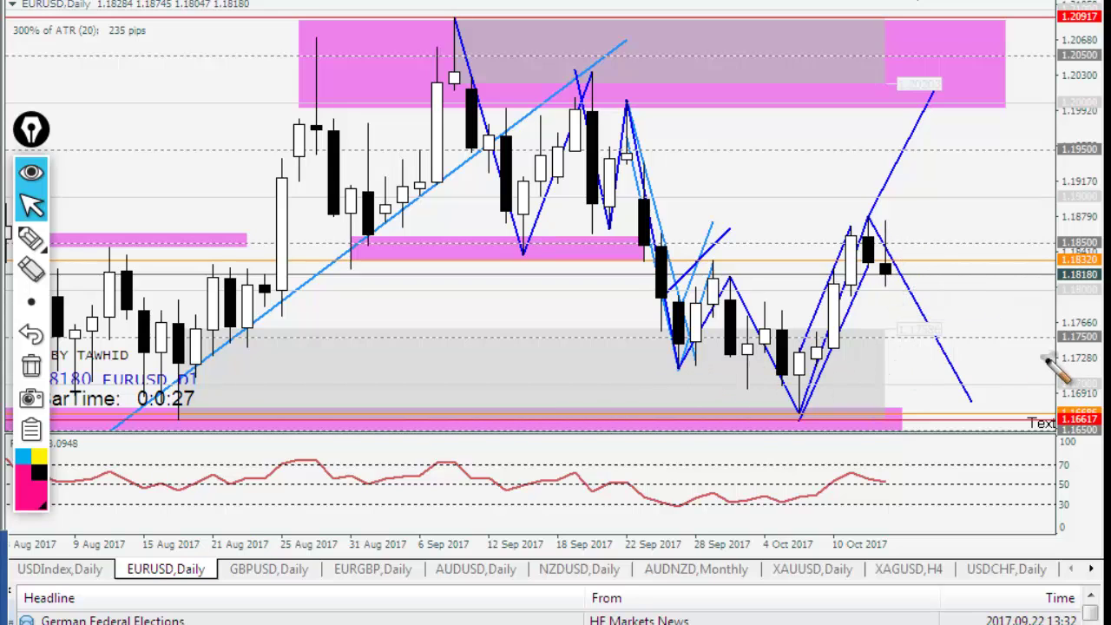
{"action": "left_click", "coordinate": [269, 570]}
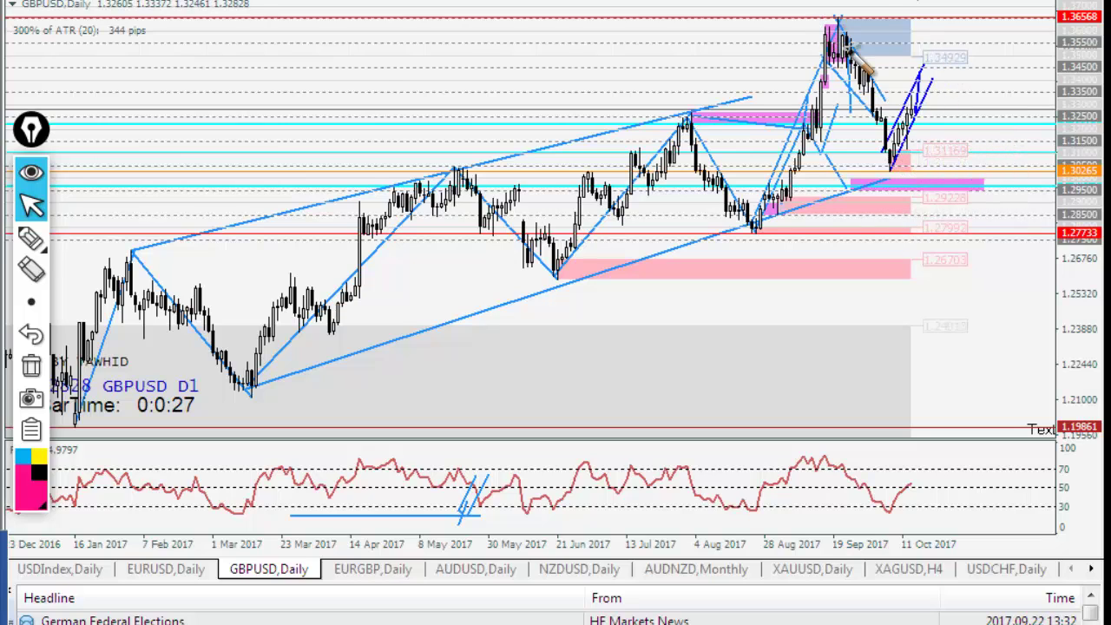
{"action": "left_click_drag", "start_coordinate": [895, 176], "coordinate": [923, 78]}
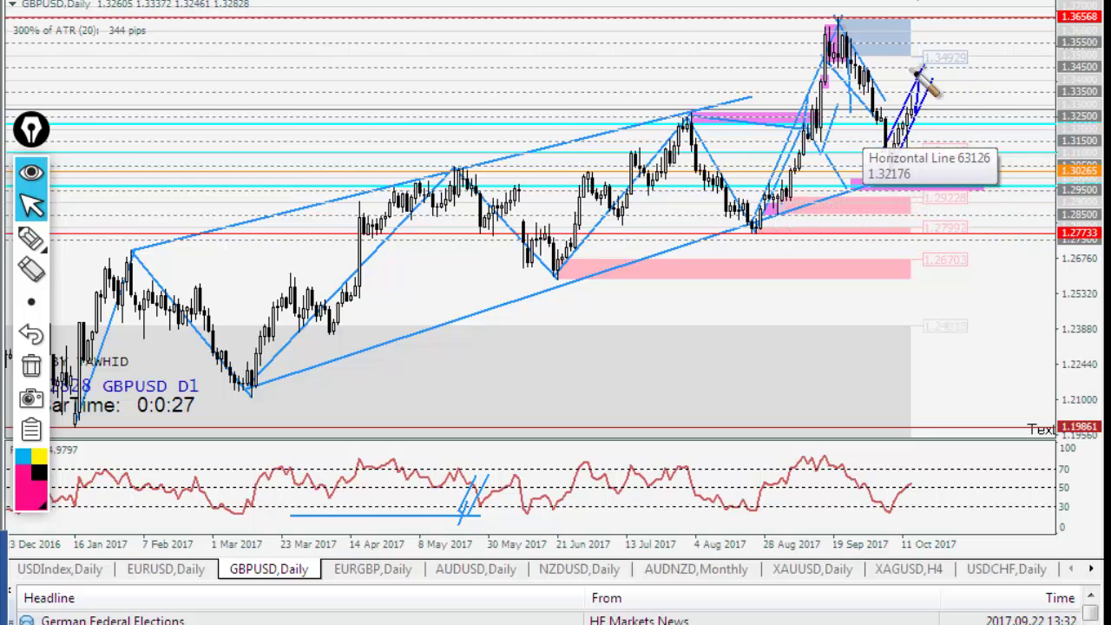
Switch GBPUSD to H4, underline the early-October low, and pen the possible drop to the lower cyan line and the rise to the channel top.
{"action": "left_click", "coordinate": [585, 2]}
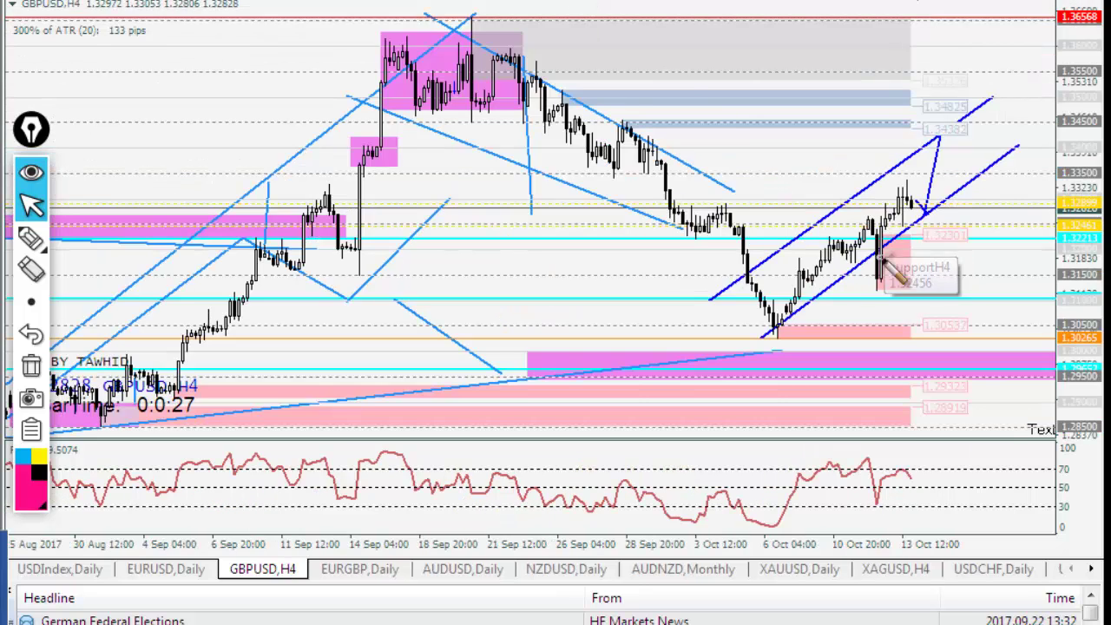
{"action": "left_click", "coordinate": [625, 2]}
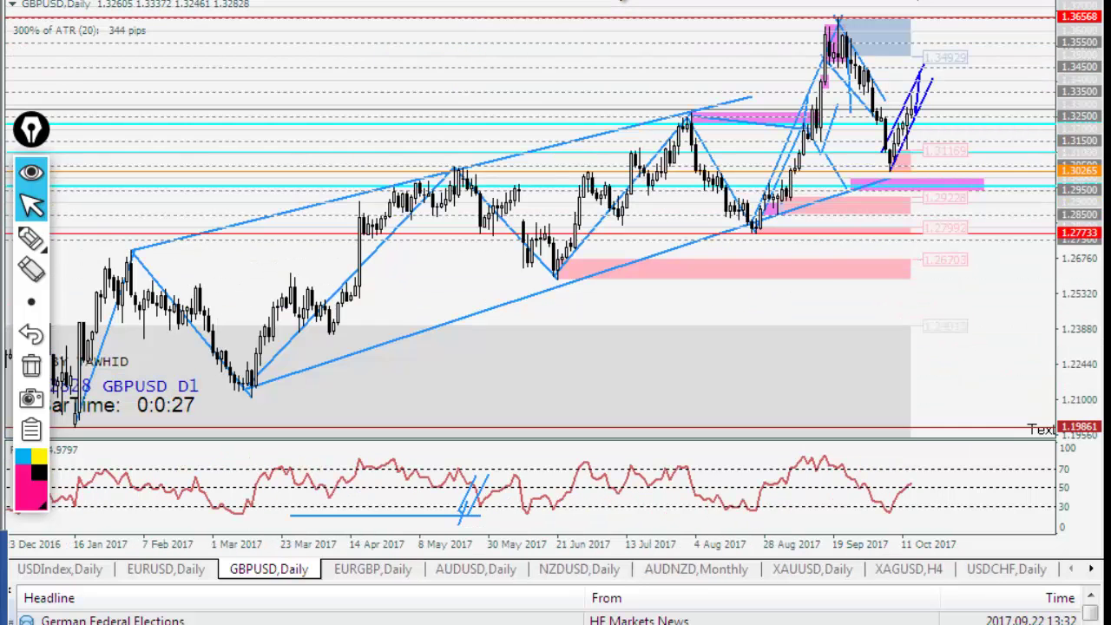
{"action": "left_click", "coordinate": [599, 3]}
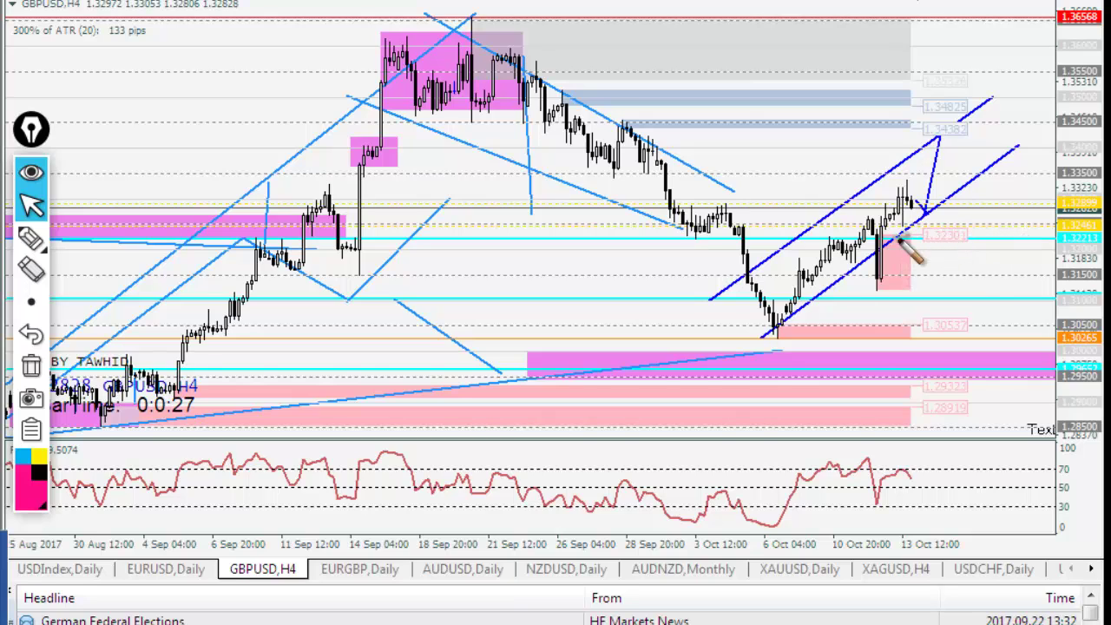
{"action": "mouse_move", "coordinate": [42, 253]}
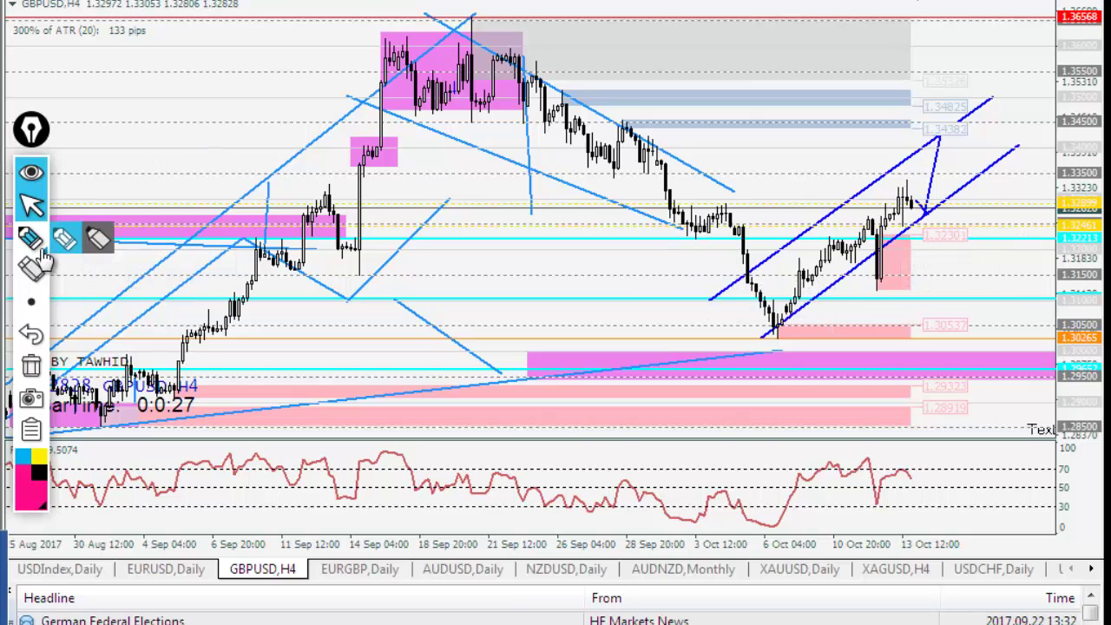
{"action": "left_click", "coordinate": [91, 253]}
{"action": "left_click_drag", "start_coordinate": [671, 237], "coordinate": [711, 235]}
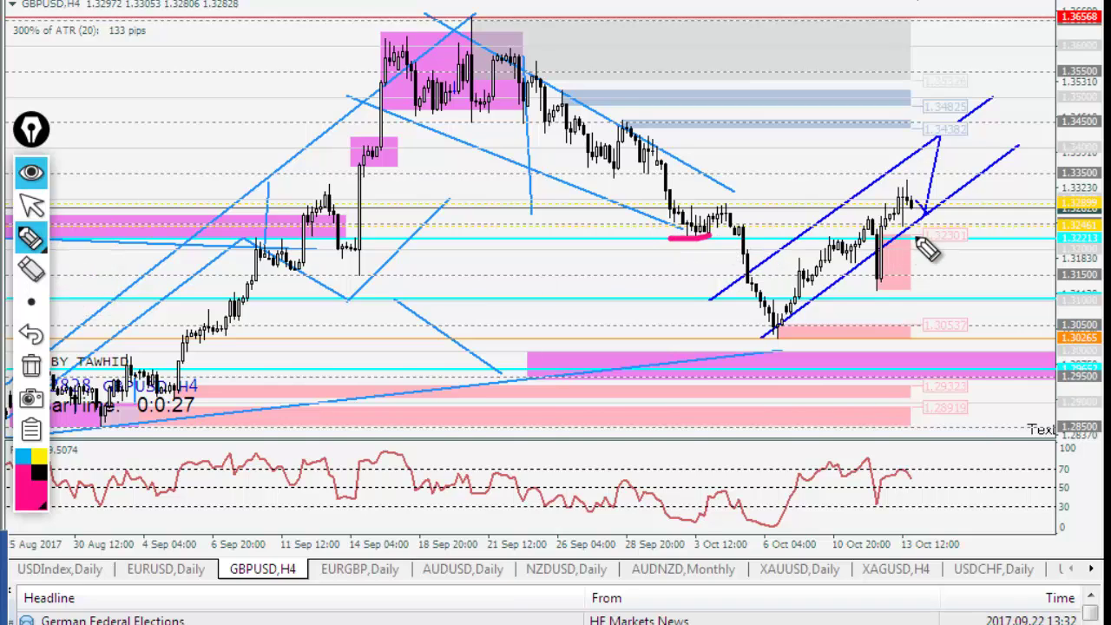
{"action": "mouse_move", "coordinate": [903, 224]}
{"action": "left_mouse_down"}
{"action": "mouse_move", "coordinate": [977, 234]}
{"action": "mouse_move", "coordinate": [955, 231]}
{"action": "mouse_move", "coordinate": [988, 301]}
{"action": "left_mouse_up"}
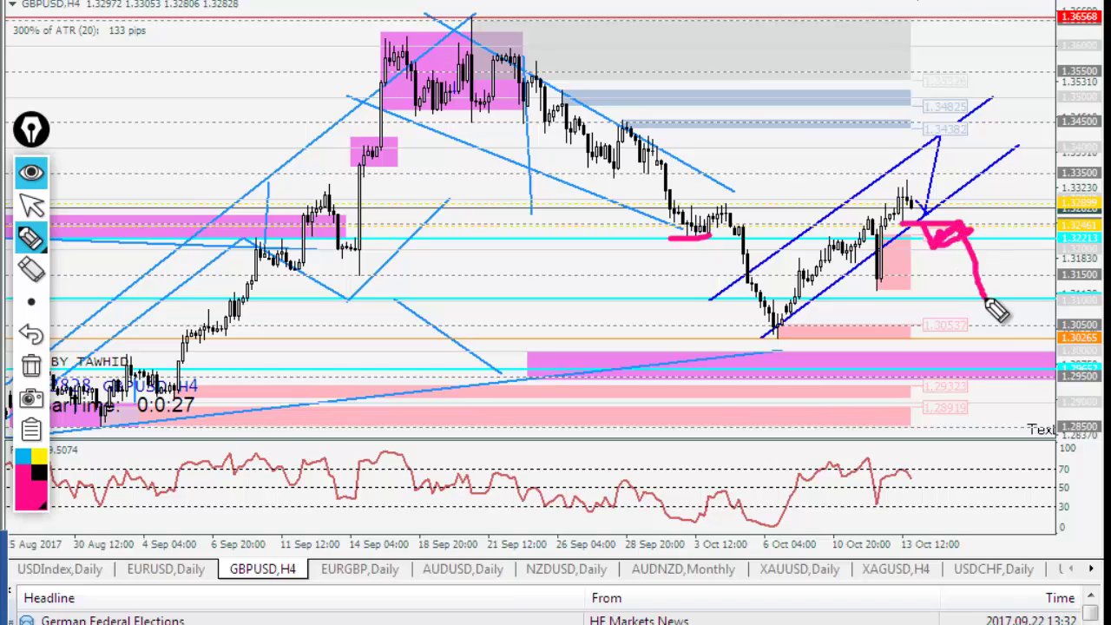
{"action": "left_click", "coordinate": [937, 137]}
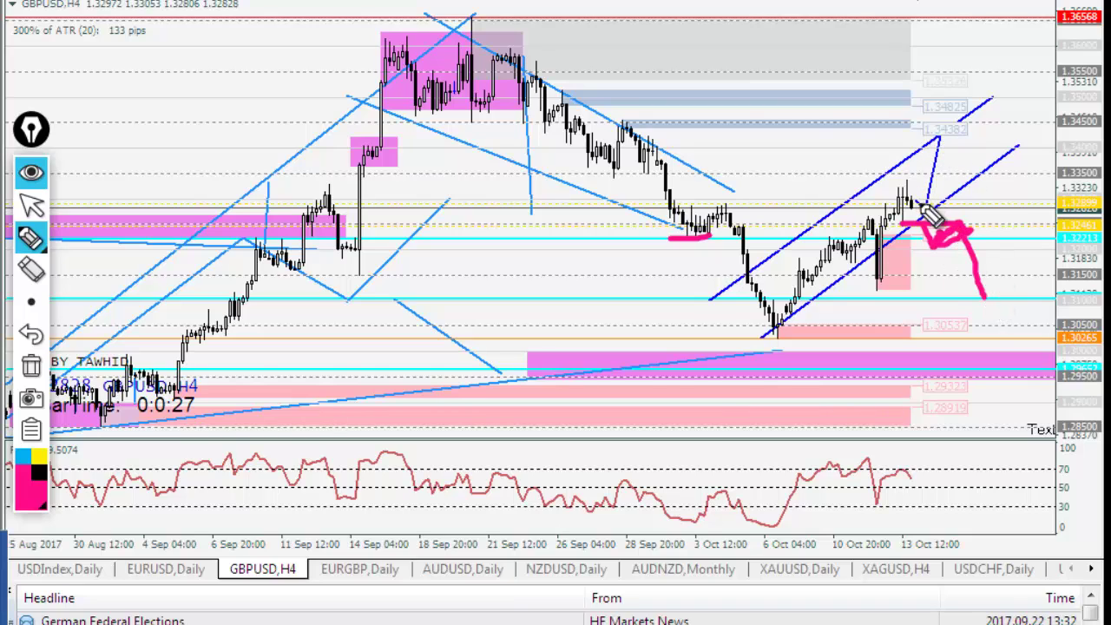
{"action": "left_click_drag", "start_coordinate": [929, 212], "coordinate": [945, 143]}
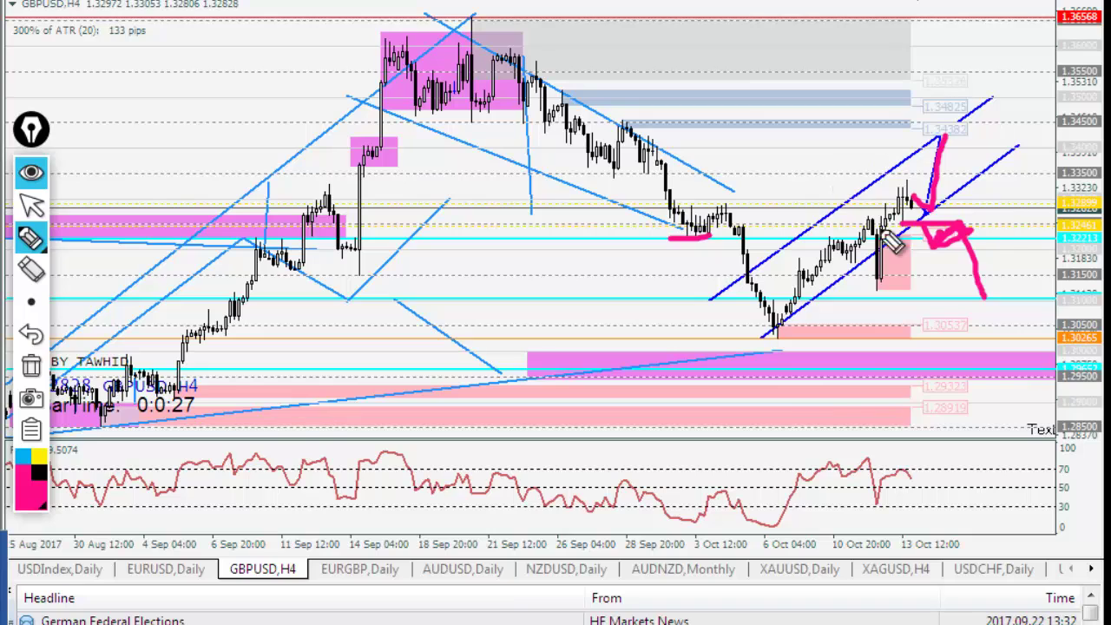
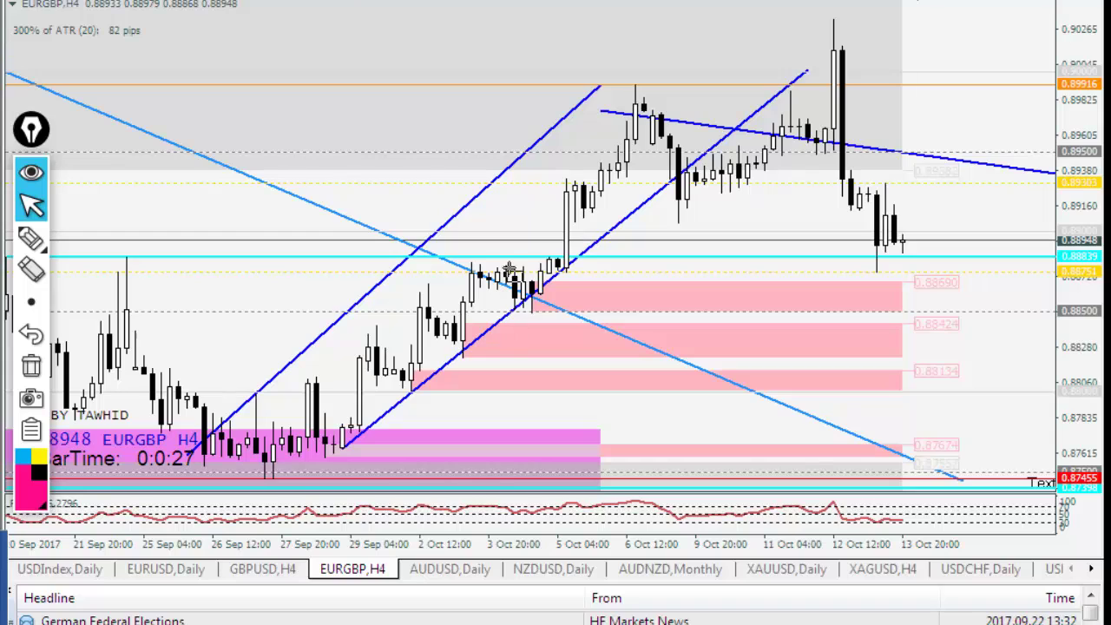
Draw a magenta rectangle over EURGBP's early-October zone at 0.88839, circle the recent lows there, and pen upward and downward scenarios.
{"action": "mouse_move", "coordinate": [474, 252]}
{"action": "left_mouse_down"}
{"action": "mouse_move", "coordinate": [496, 271]}
{"action": "mouse_move", "coordinate": [580, 271]}
{"action": "left_mouse_up"}
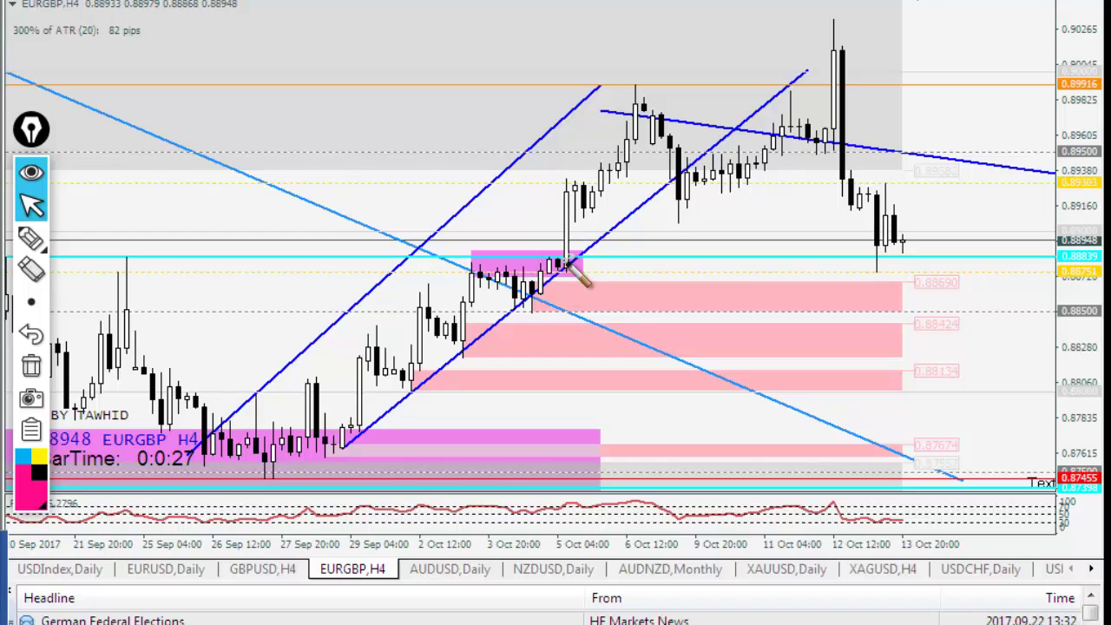
{"action": "mouse_move", "coordinate": [31, 238]}
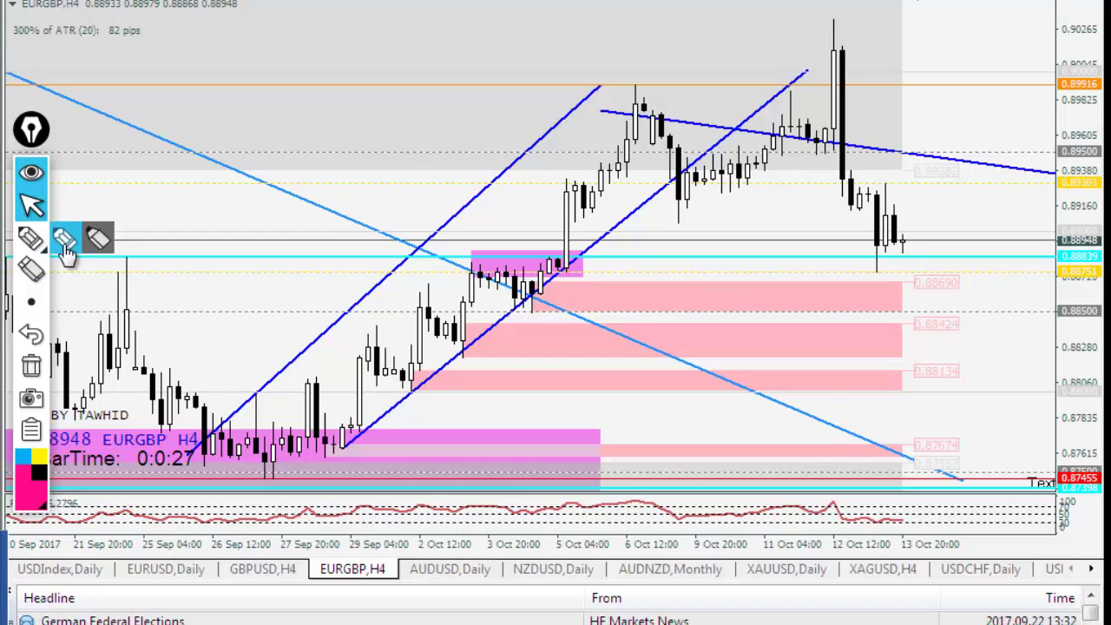
{"action": "left_click", "coordinate": [66, 248]}
{"action": "left_click", "coordinate": [30, 238]}
{"action": "mouse_move", "coordinate": [909, 233]}
{"action": "left_mouse_down"}
{"action": "mouse_move", "coordinate": [917, 254]}
{"action": "mouse_move", "coordinate": [979, 158]}
{"action": "left_mouse_up"}
{"action": "mouse_move", "coordinate": [913, 263]}
{"action": "left_mouse_down"}
{"action": "mouse_move", "coordinate": [880, 243]}
{"action": "mouse_move", "coordinate": [908, 255]}
{"action": "left_mouse_up"}
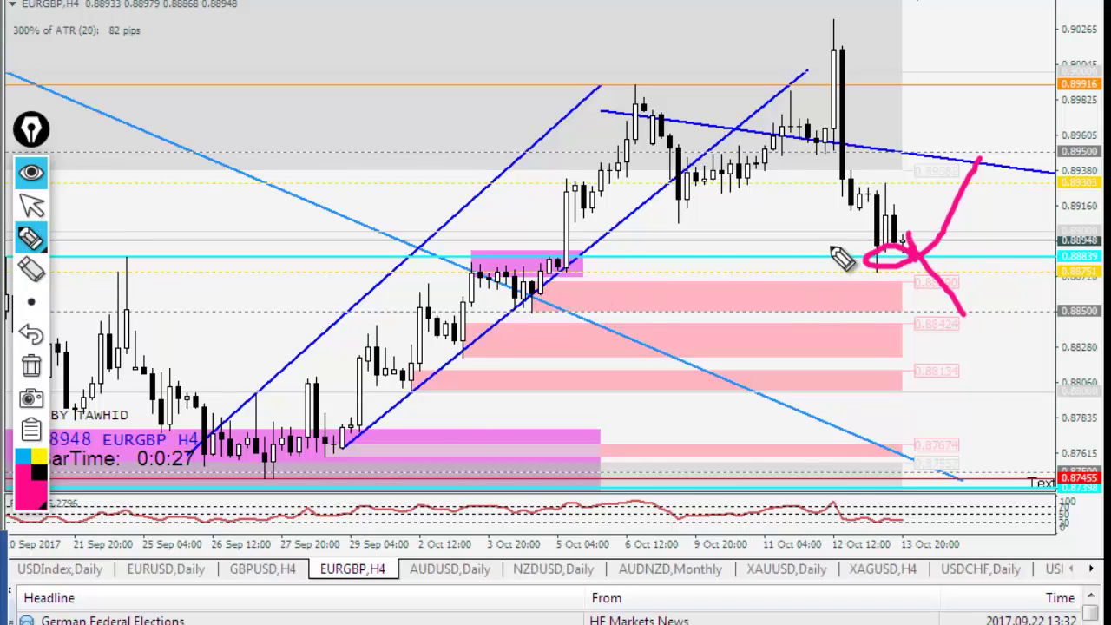
Clear the pen marks from EURGBP and show the AUDUSD chart on the H4 timeframe.
{"action": "left_click", "coordinate": [31, 207]}
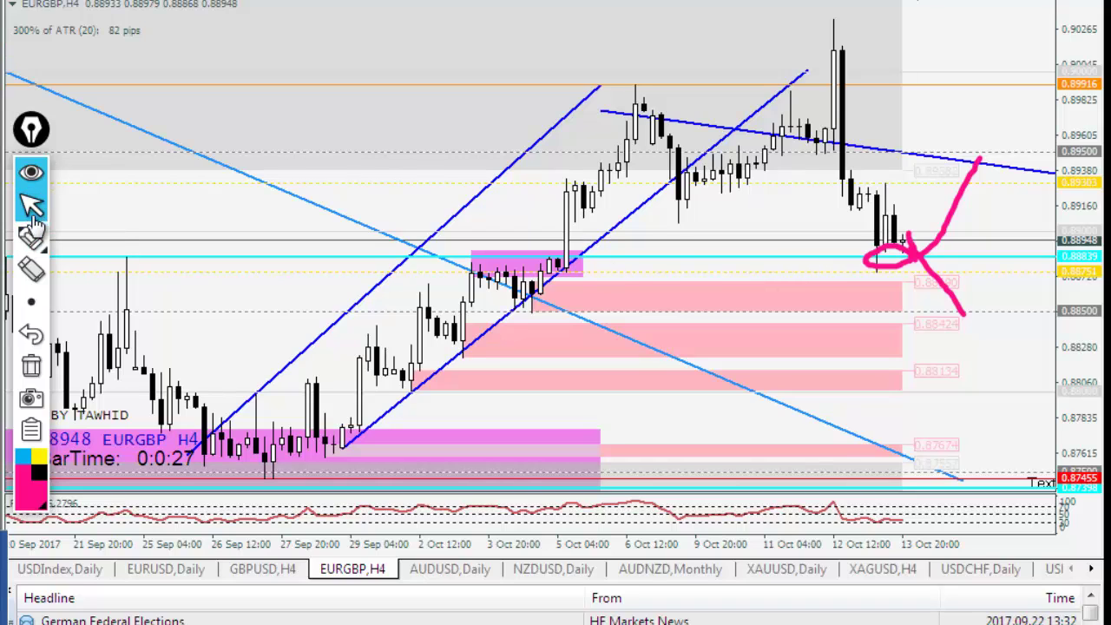
{"action": "left_click", "coordinate": [31, 365]}
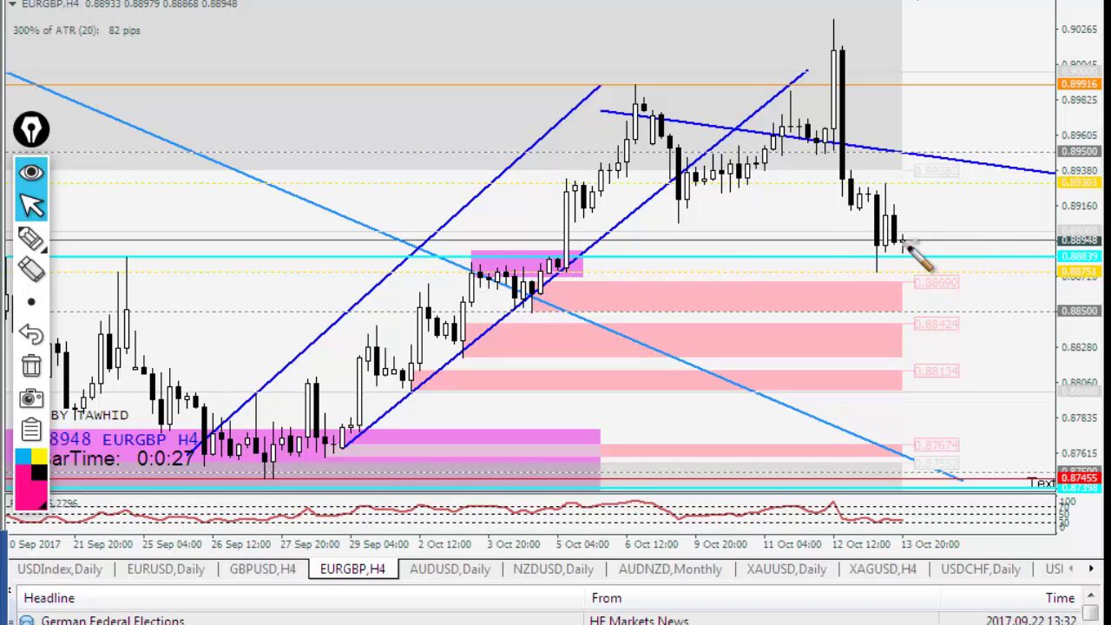
{"action": "left_click", "coordinate": [451, 569]}
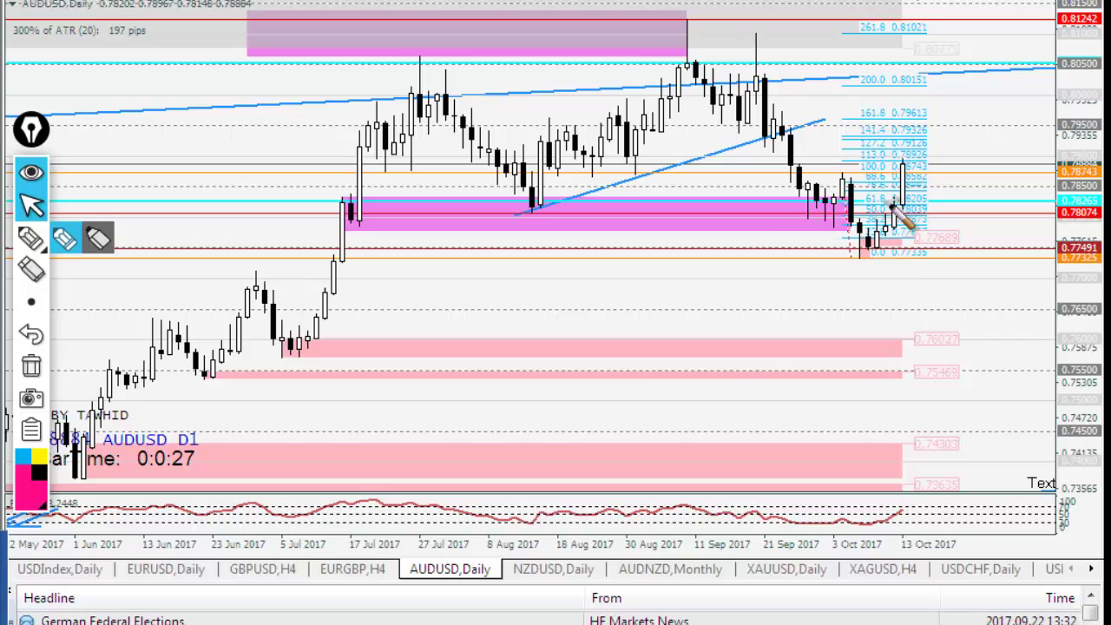
{"action": "key", "text": "Down"}
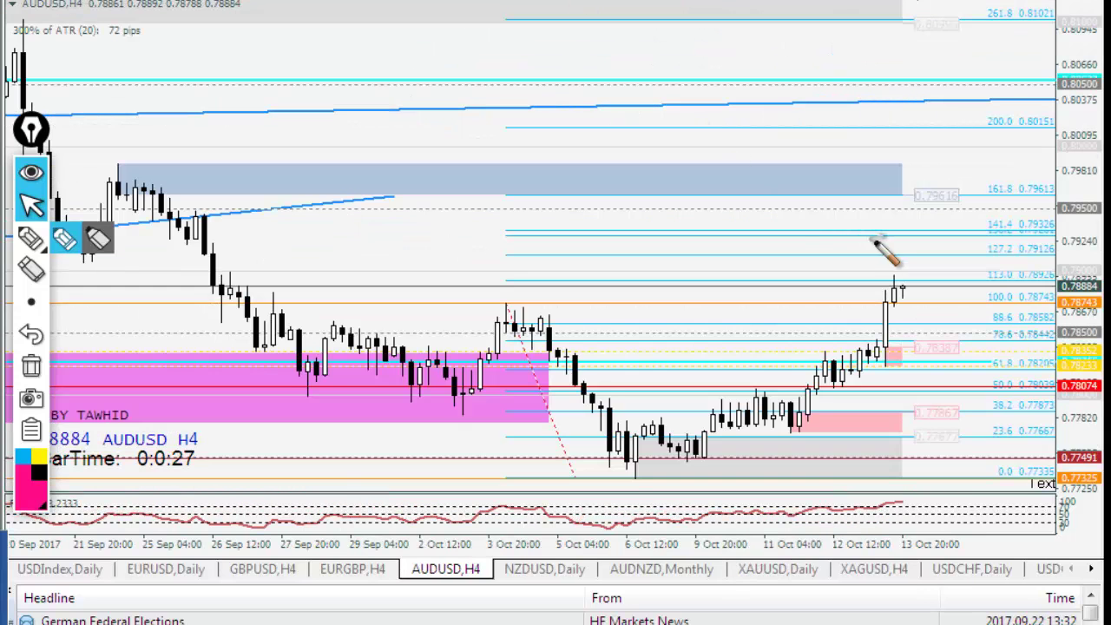
Pen AUDUSD's pullback to the upper pink zone and rise to the 141.4 level, linking it to the circled September low.
{"action": "left_click", "coordinate": [66, 241]}
{"action": "mouse_move", "coordinate": [905, 291]}
{"action": "left_mouse_down"}
{"action": "mouse_move", "coordinate": [930, 341]}
{"action": "mouse_move", "coordinate": [980, 227]}
{"action": "mouse_move", "coordinate": [688, 244]}
{"action": "mouse_move", "coordinate": [104, 241]}
{"action": "mouse_move", "coordinate": [91, 274]}
{"action": "mouse_move", "coordinate": [85, 250]}
{"action": "left_mouse_up"}
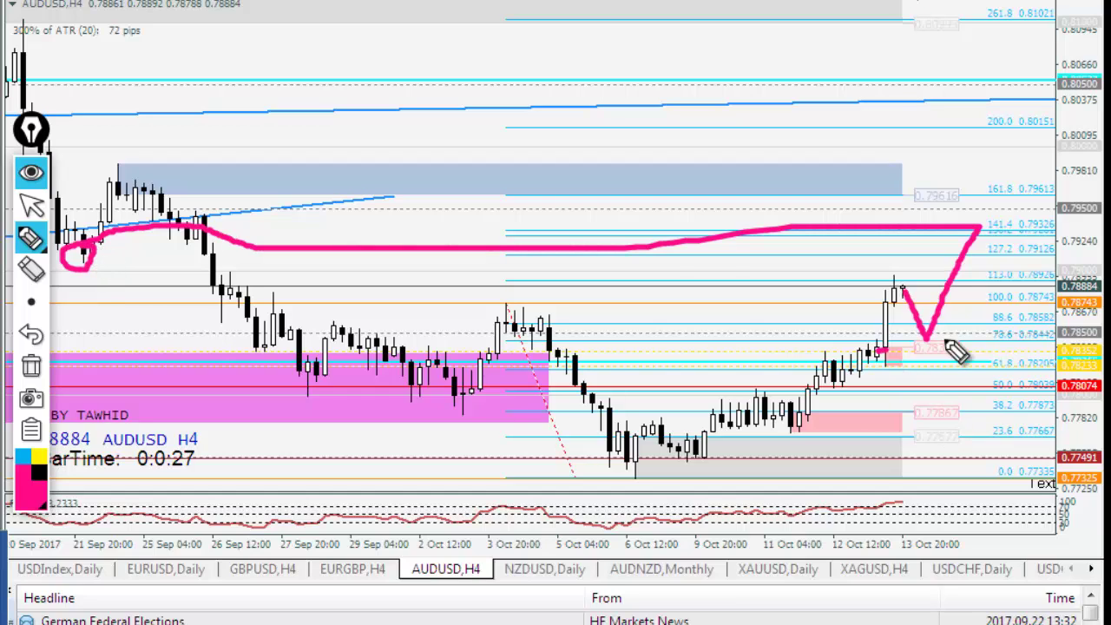
{"action": "mouse_move", "coordinate": [955, 347]}
{"action": "left_mouse_down"}
{"action": "mouse_move", "coordinate": [874, 360]}
{"action": "mouse_move", "coordinate": [960, 349]}
{"action": "left_mouse_up"}
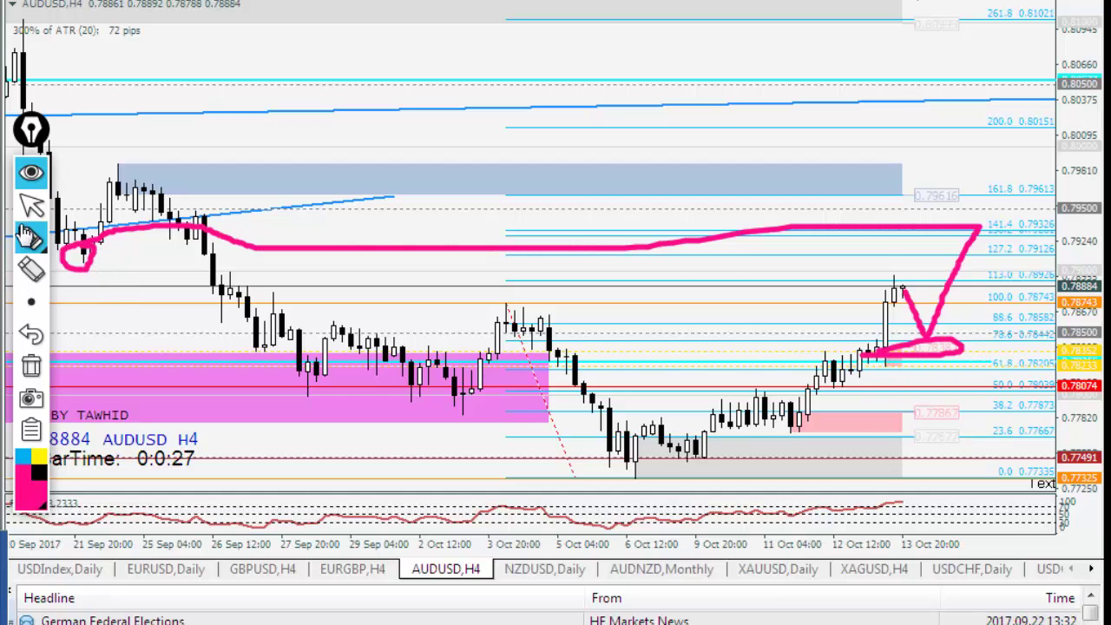
Clear the pen marks from AUDUSD and switch to the daily NZDUSD chart.
{"action": "left_click", "coordinate": [31, 205]}
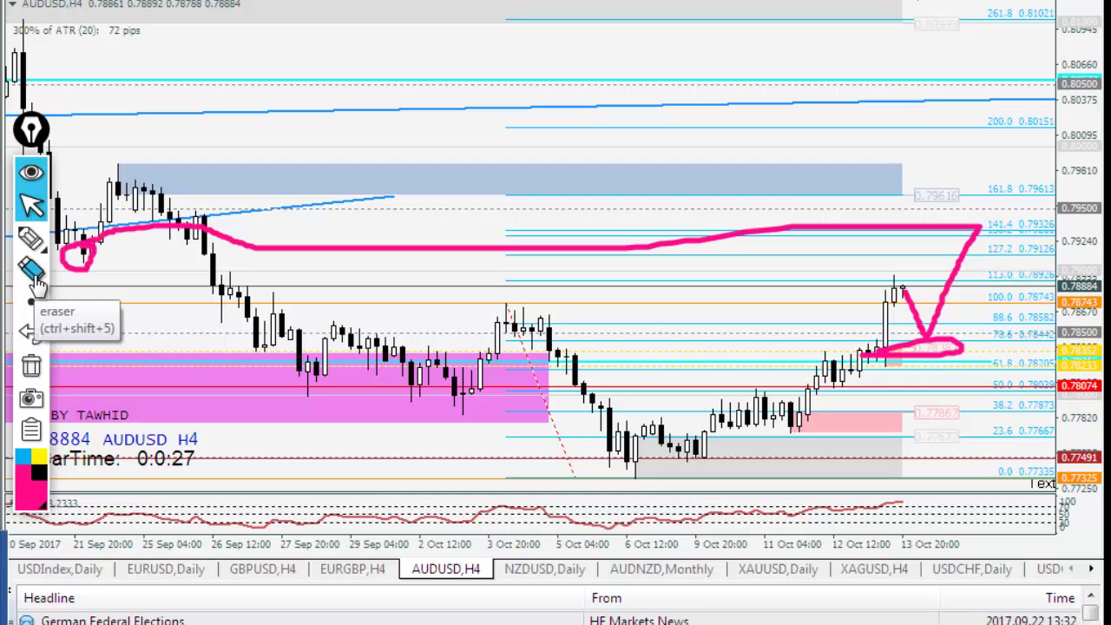
{"action": "left_click", "coordinate": [31, 366]}
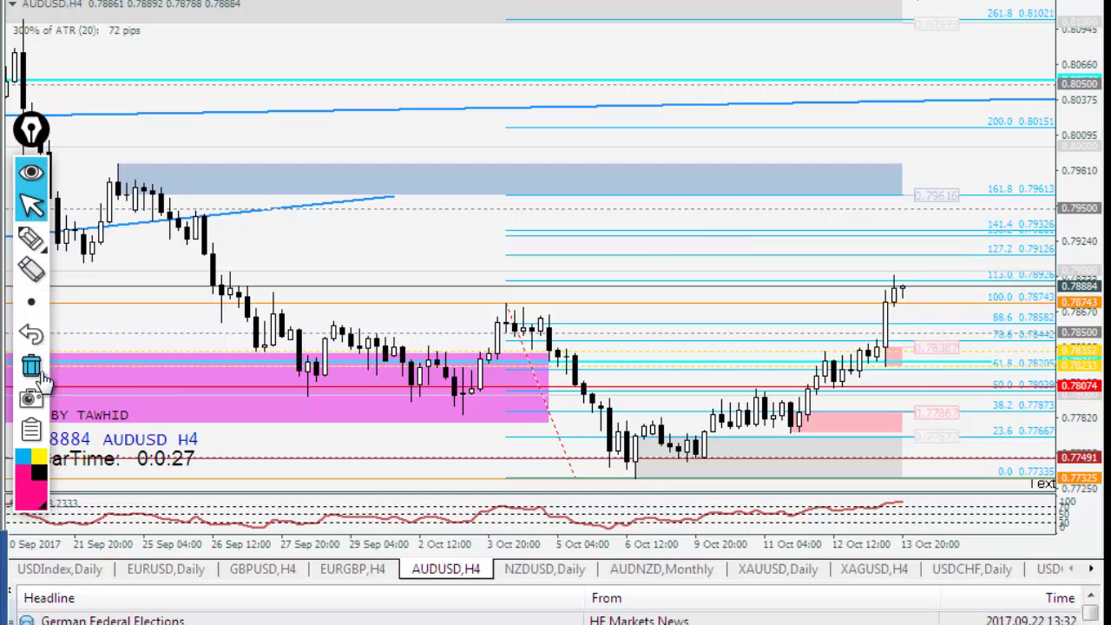
{"action": "left_click", "coordinate": [545, 570]}
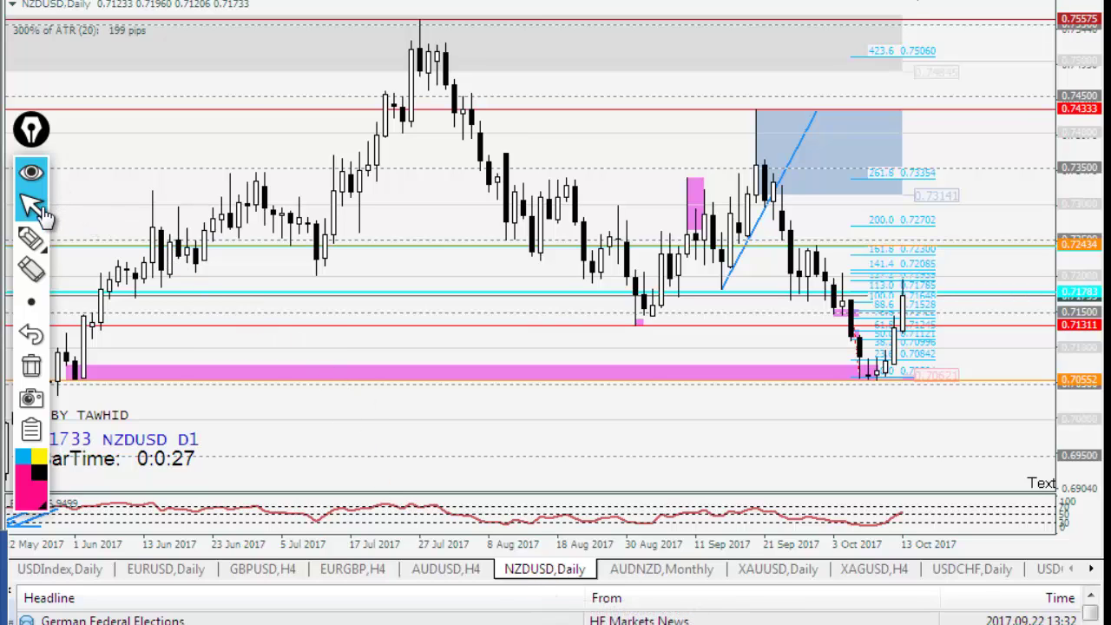
Trace NZDUSD's swings from the pink support zone, mark its recent retest and upward path, and draw a line across the August-September lows.
{"action": "left_click", "coordinate": [30, 237]}
{"action": "mouse_move", "coordinate": [92, 339]}
{"action": "left_mouse_down"}
{"action": "mouse_move", "coordinate": [73, 348]}
{"action": "mouse_move", "coordinate": [109, 375]}
{"action": "mouse_move", "coordinate": [124, 308]}
{"action": "mouse_move", "coordinate": [255, 196]}
{"action": "mouse_move", "coordinate": [337, 216]}
{"action": "left_mouse_up"}
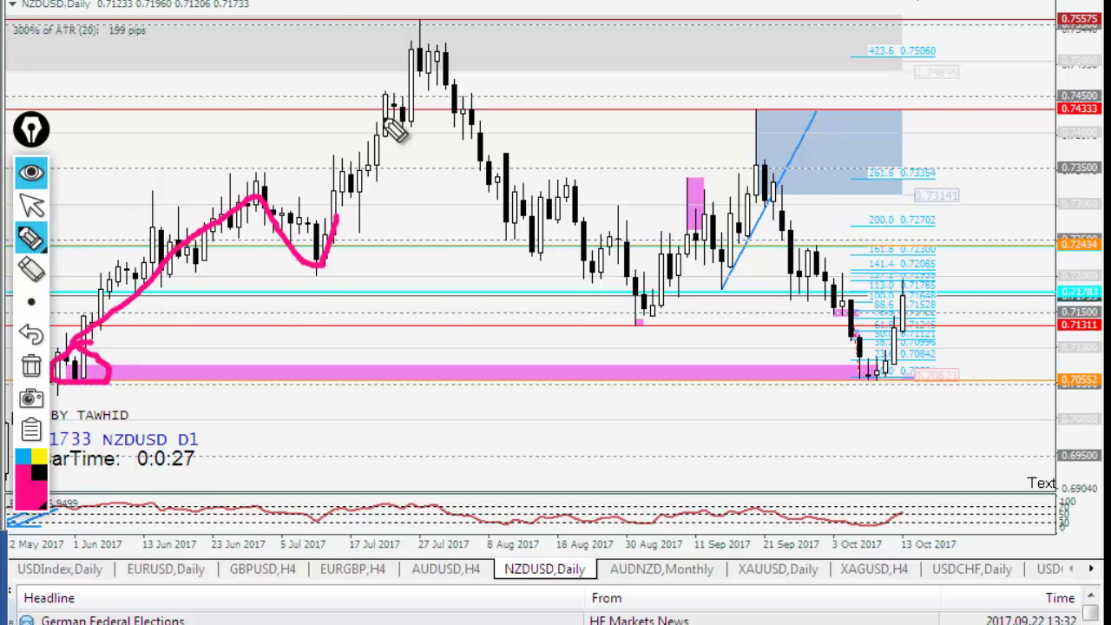
{"action": "mouse_move", "coordinate": [396, 128]}
{"action": "left_mouse_down"}
{"action": "mouse_move", "coordinate": [430, 80]}
{"action": "mouse_move", "coordinate": [530, 209]}
{"action": "mouse_move", "coordinate": [655, 309]}
{"action": "mouse_move", "coordinate": [773, 186]}
{"action": "mouse_move", "coordinate": [889, 372]}
{"action": "mouse_move", "coordinate": [873, 365]}
{"action": "mouse_move", "coordinate": [912, 365]}
{"action": "mouse_move", "coordinate": [959, 227]}
{"action": "left_mouse_up"}
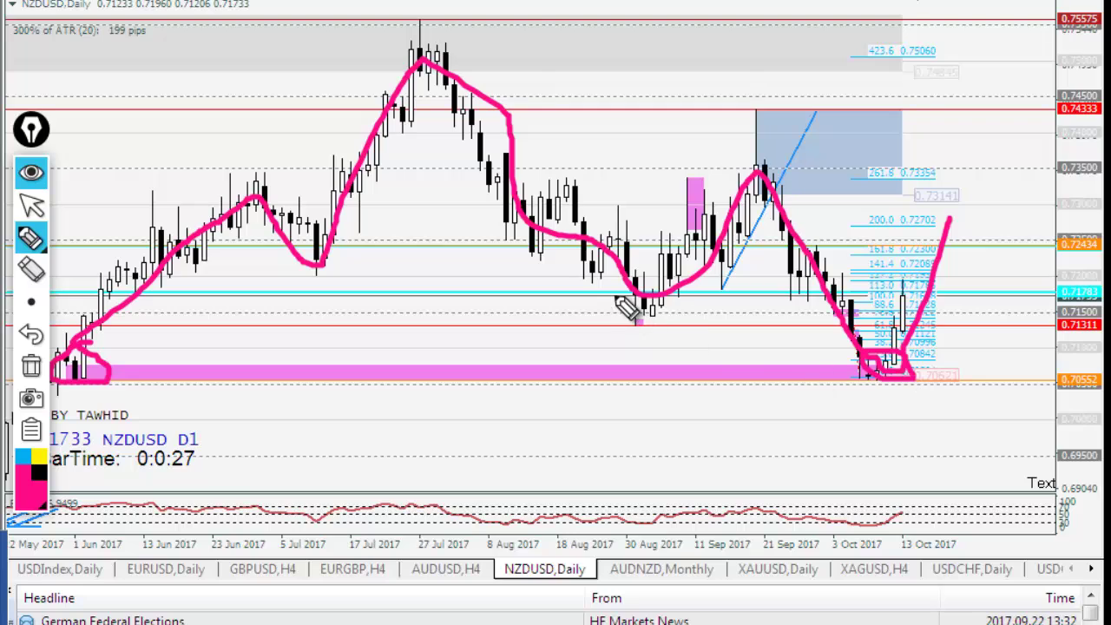
{"action": "left_click_drag", "start_coordinate": [615, 296], "coordinate": [762, 274]}
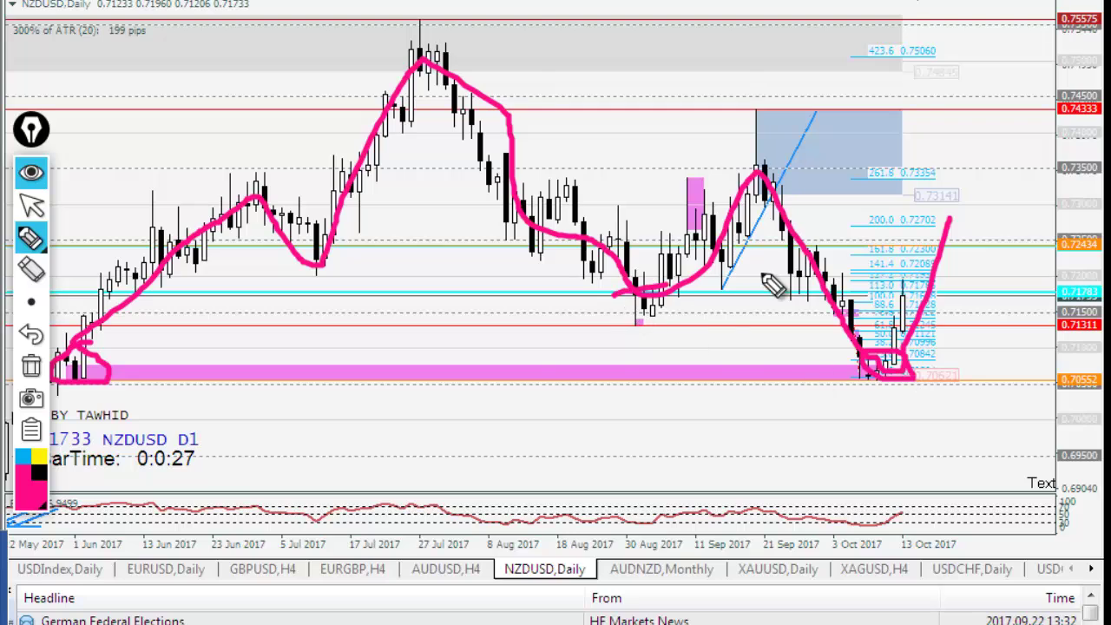
Clear the pen marks from the NZDUSD chart and move the recorder window onto the middle of the chart.
{"action": "left_click", "coordinate": [33, 215]}
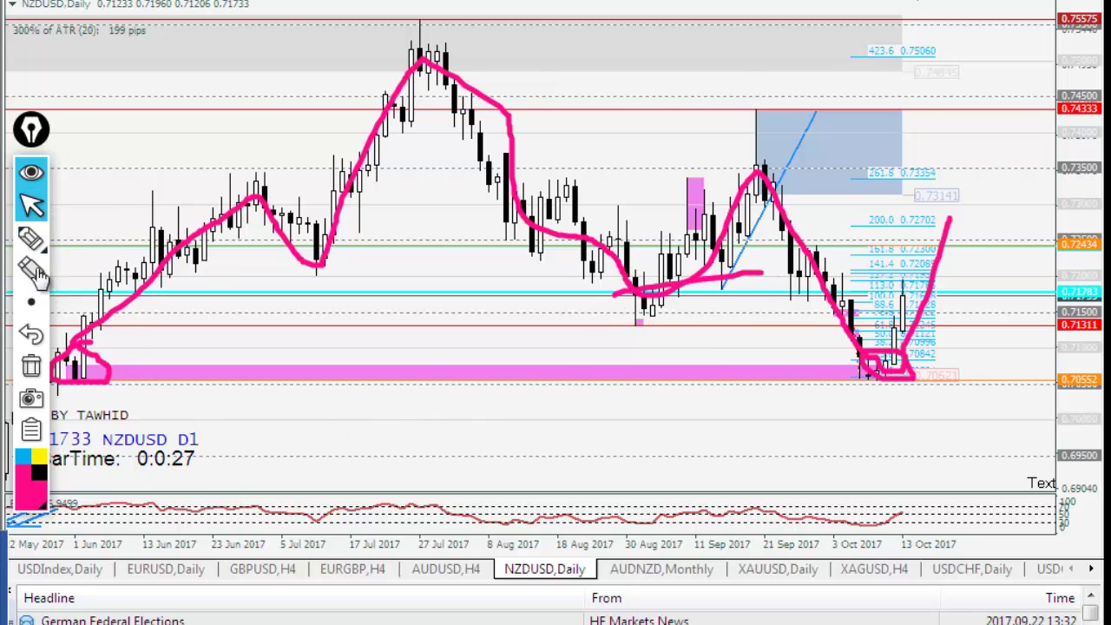
{"action": "left_click", "coordinate": [32, 367]}
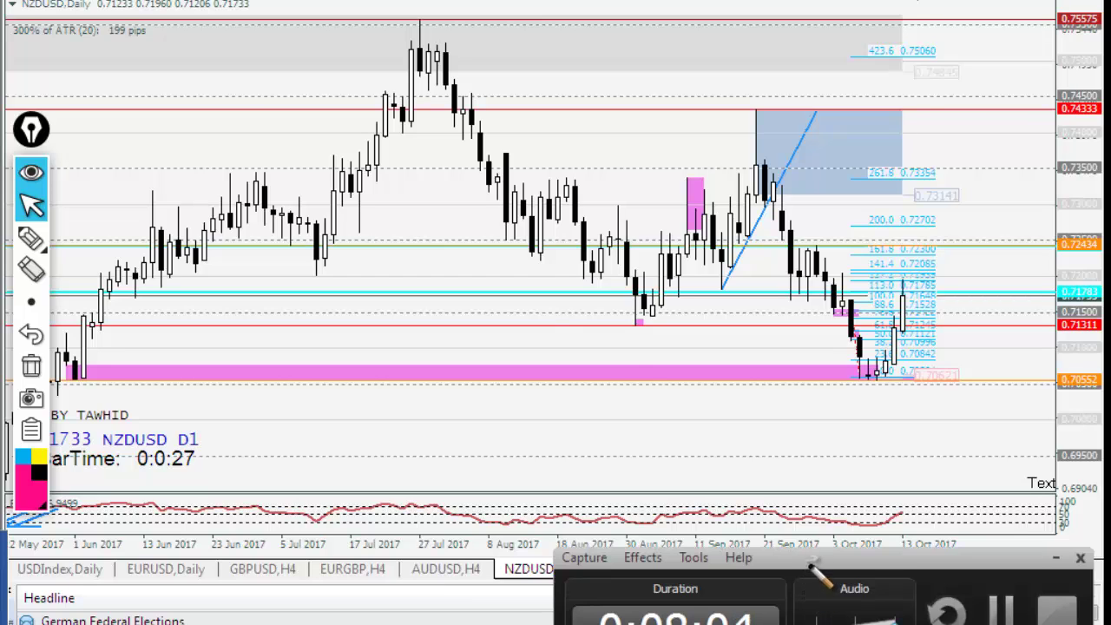
{"action": "left_click_drag", "start_coordinate": [809, 564], "coordinate": [587, 304]}
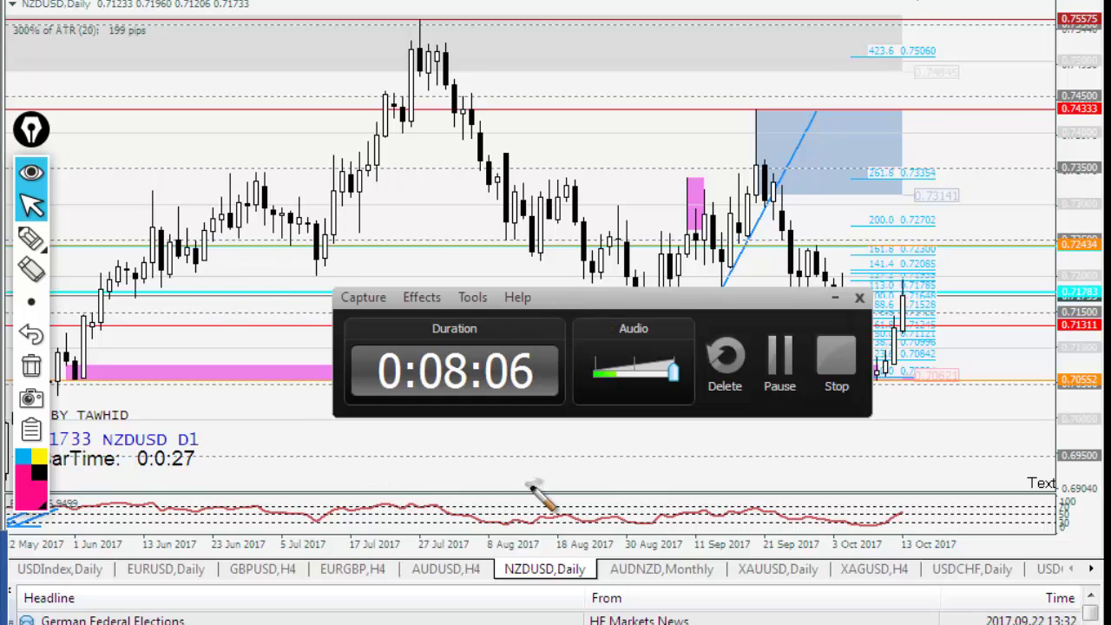